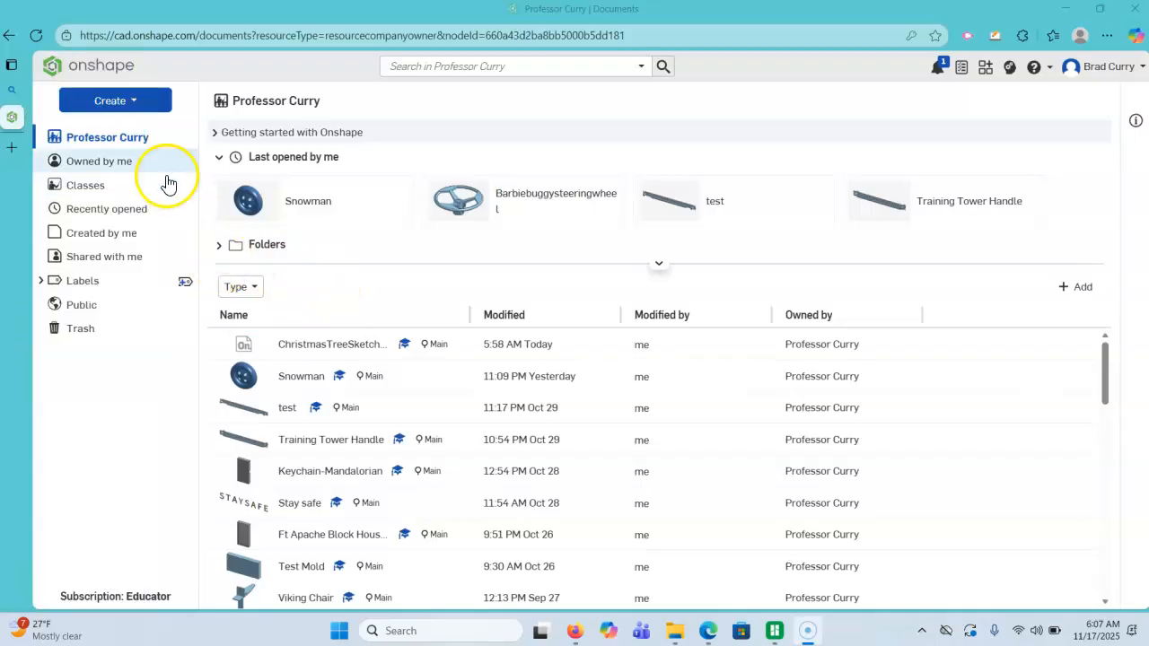
Step: Create a new document named ChristmasTreeSketch-FLast
{"action": "left_click", "coordinate": [117, 104]}
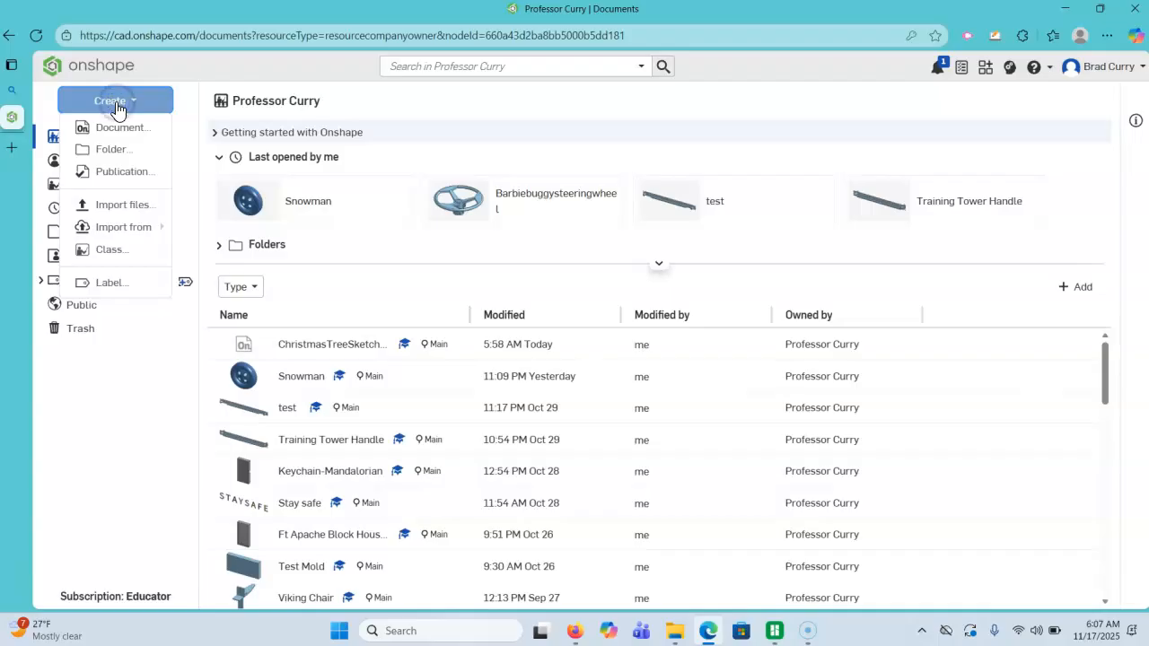
{"action": "left_click", "coordinate": [124, 133]}
{"action": "left_click", "coordinate": [125, 133]}
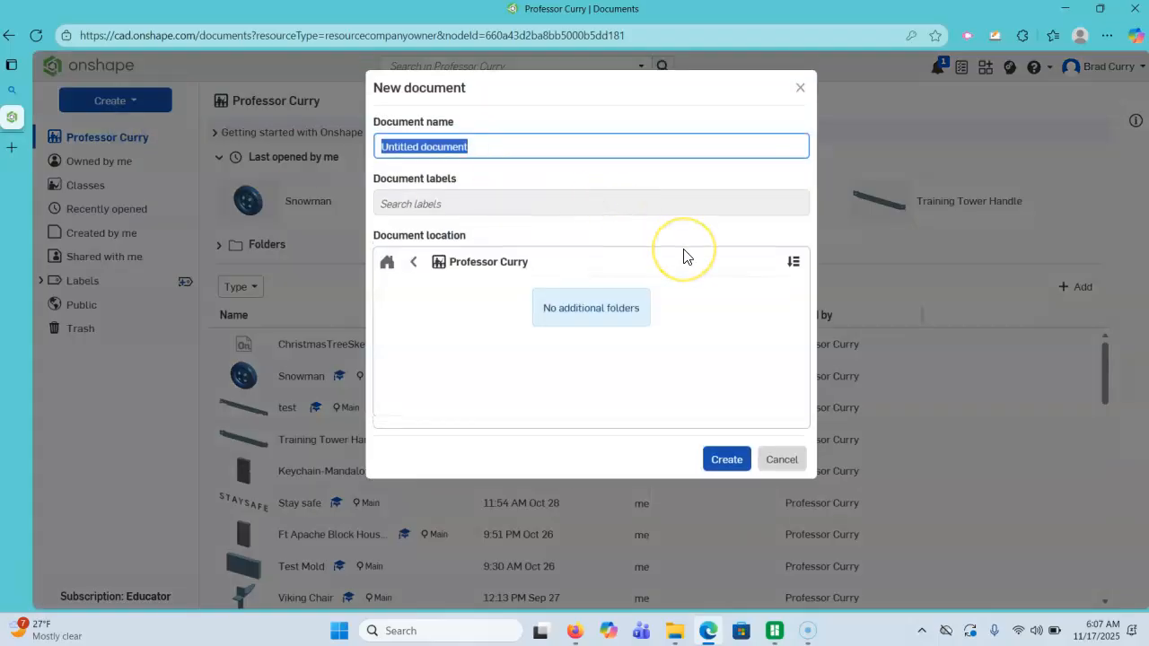
{"action": "type", "text": "ChristmasTreeSketch-FLast"}
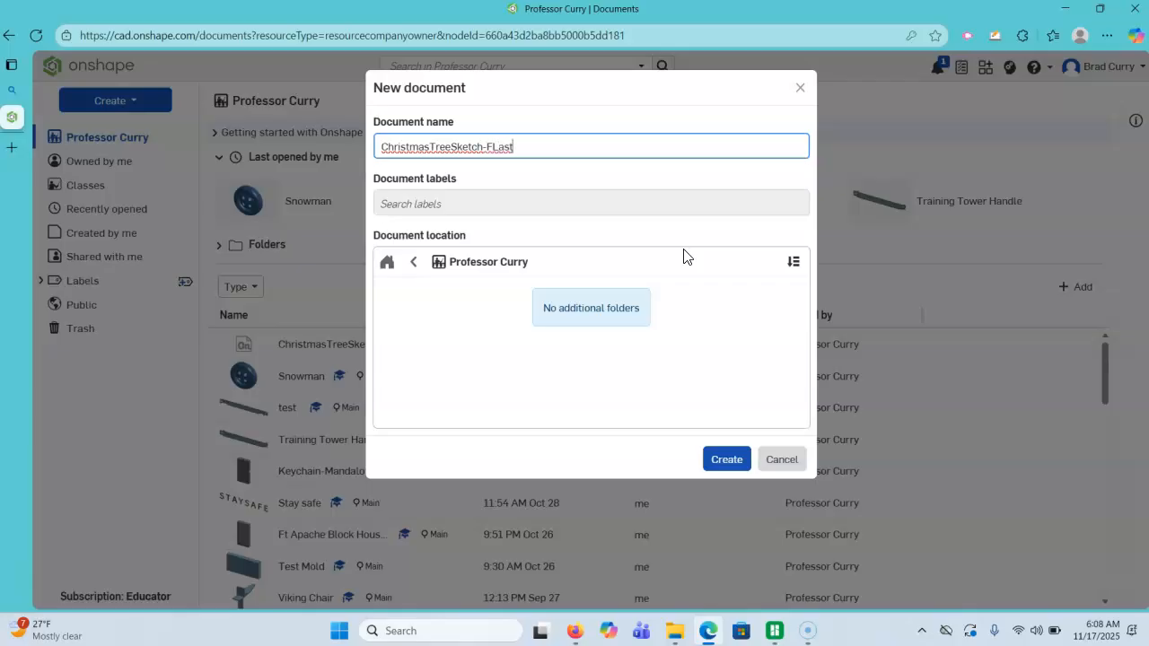
{"action": "left_click", "coordinate": [723, 461]}
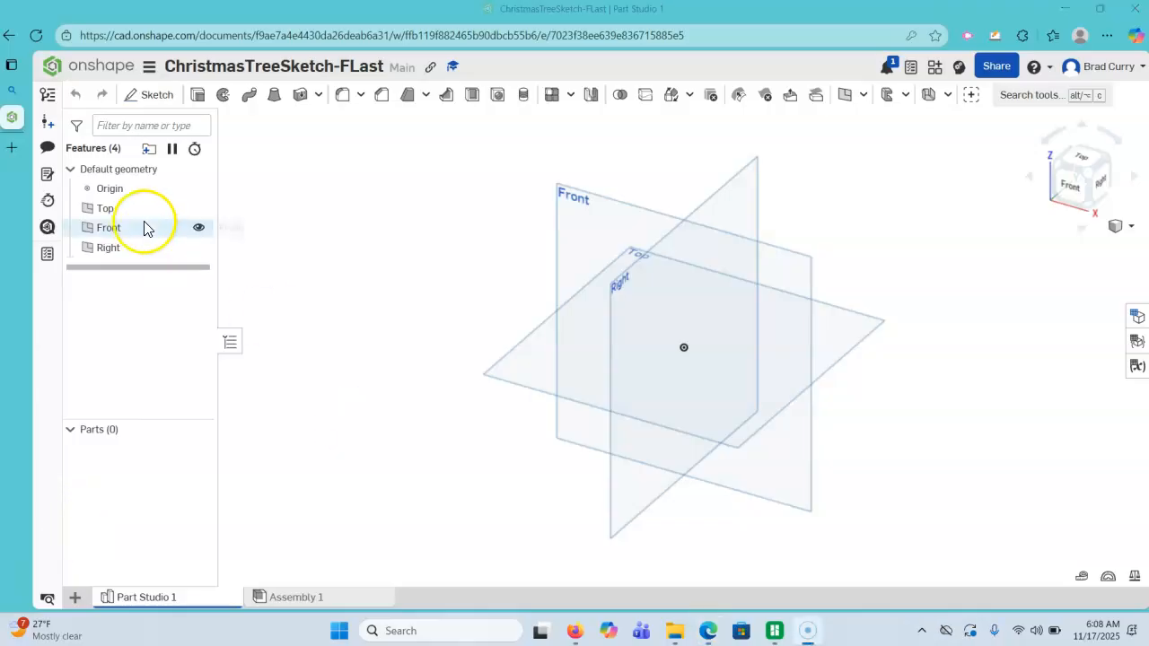
Step: Start a new sketch on the Front plane and orient the view to the front
{"action": "left_click", "coordinate": [155, 97]}
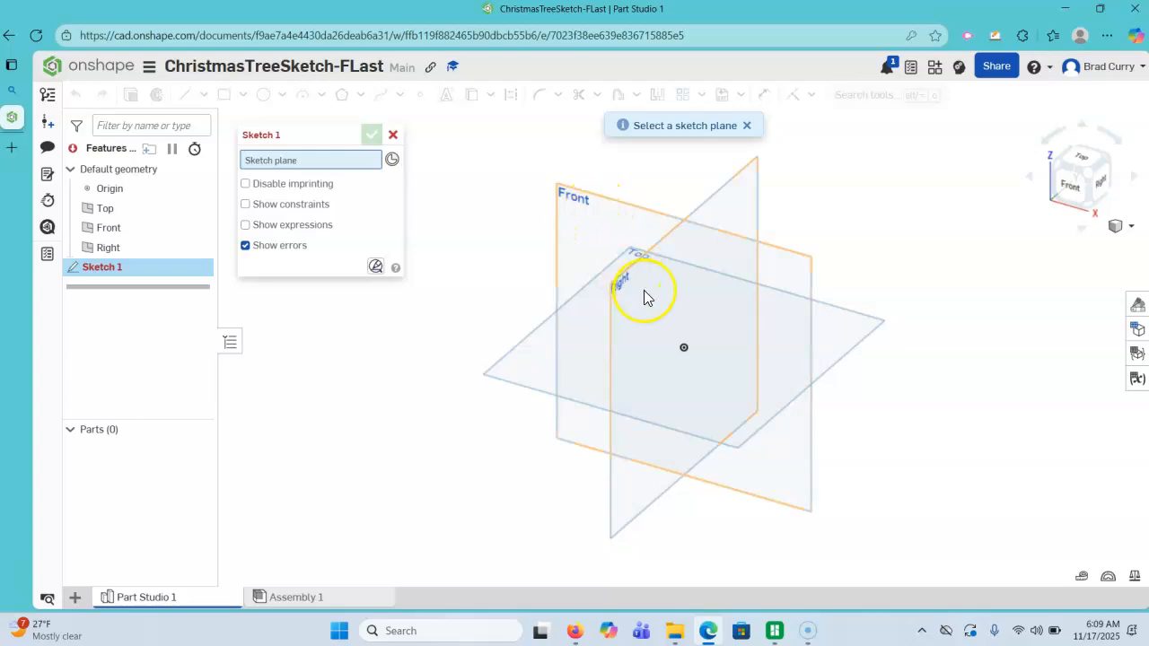
{"action": "left_click", "coordinate": [574, 202]}
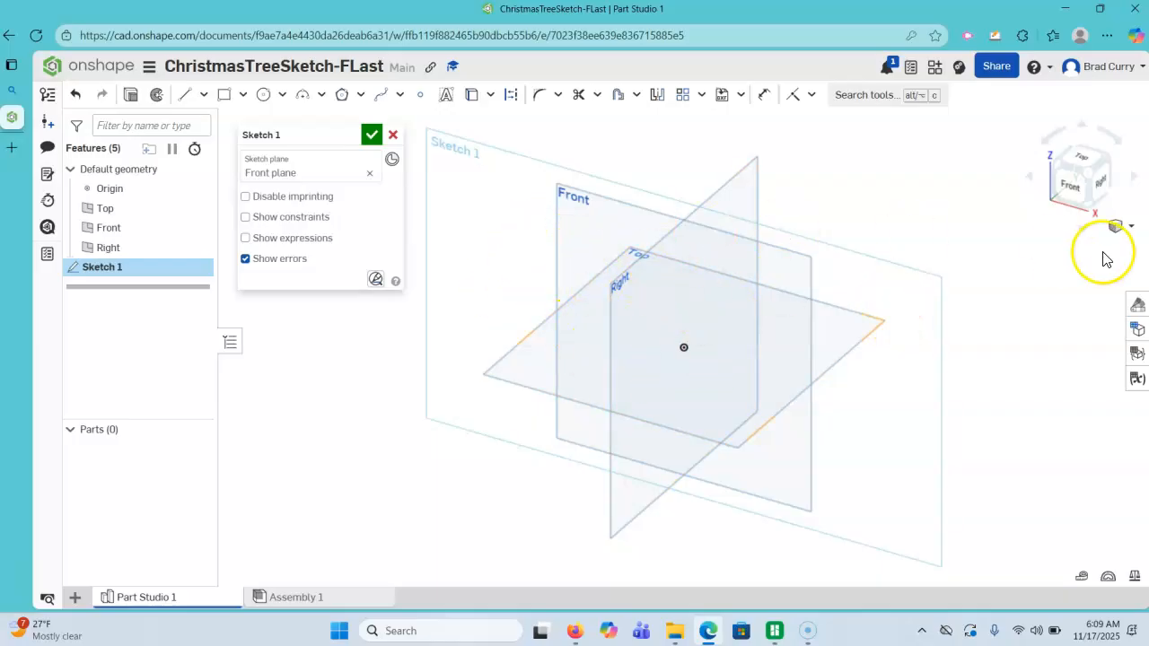
{"action": "left_click", "coordinate": [1071, 189]}
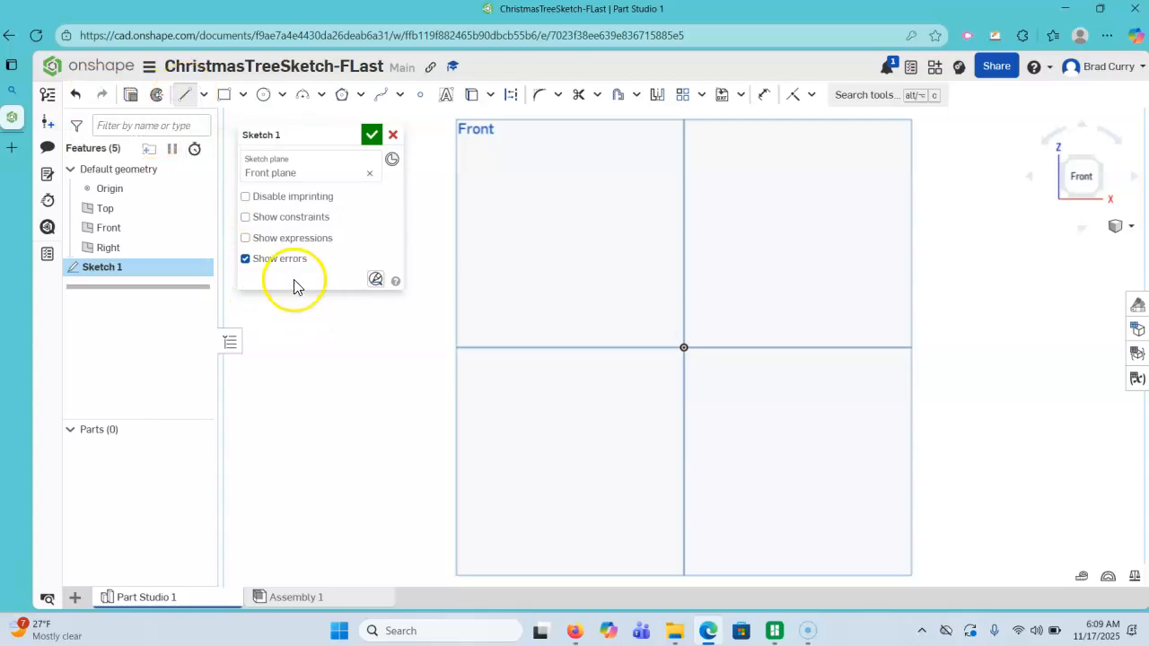
Step: Draw a vertical line upward from the origin and set its length to 4 in
{"action": "left_click", "coordinate": [184, 96]}
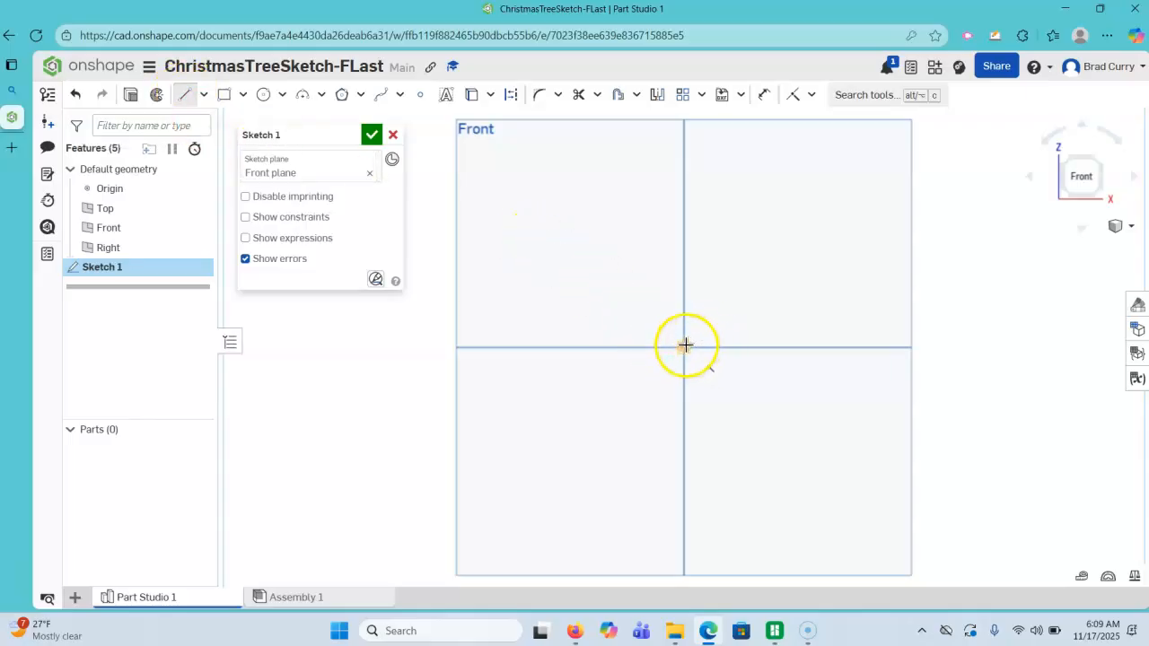
{"action": "left_click", "coordinate": [683, 347]}
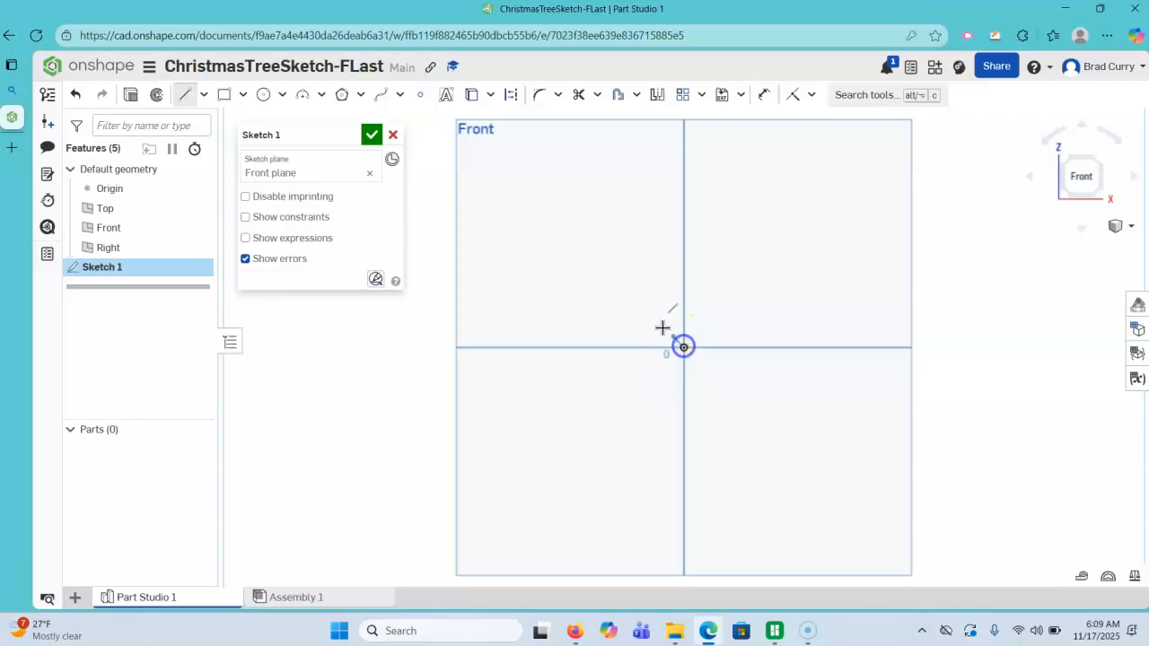
{"action": "left_click", "coordinate": [683, 151]}
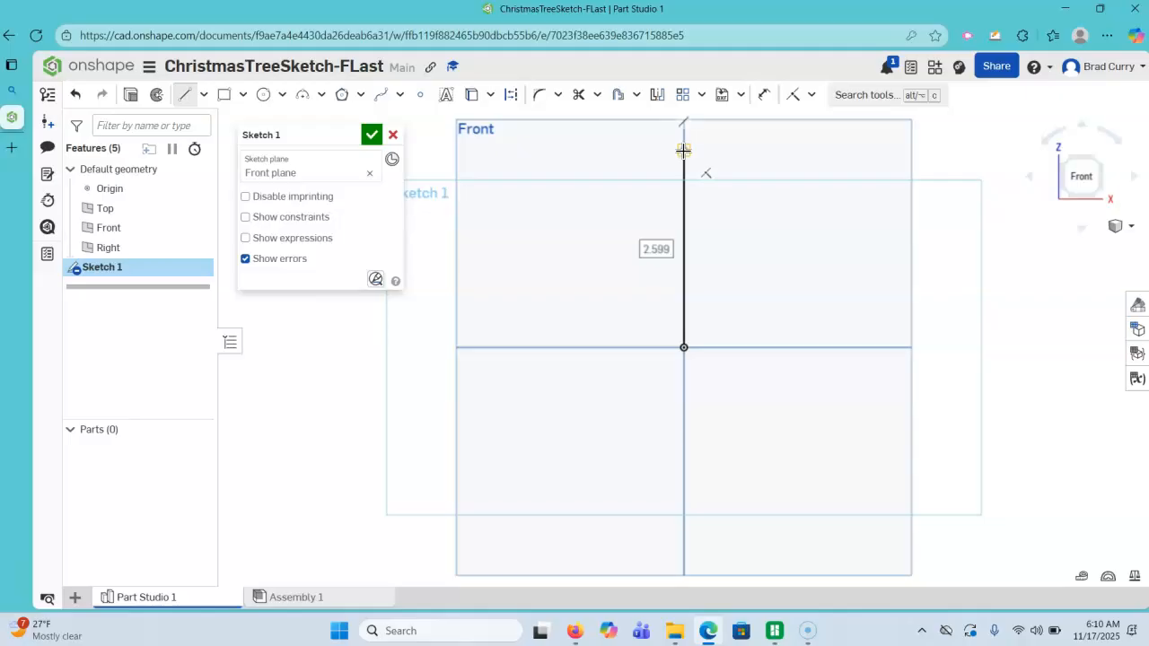
{"action": "type", "text": "4"}
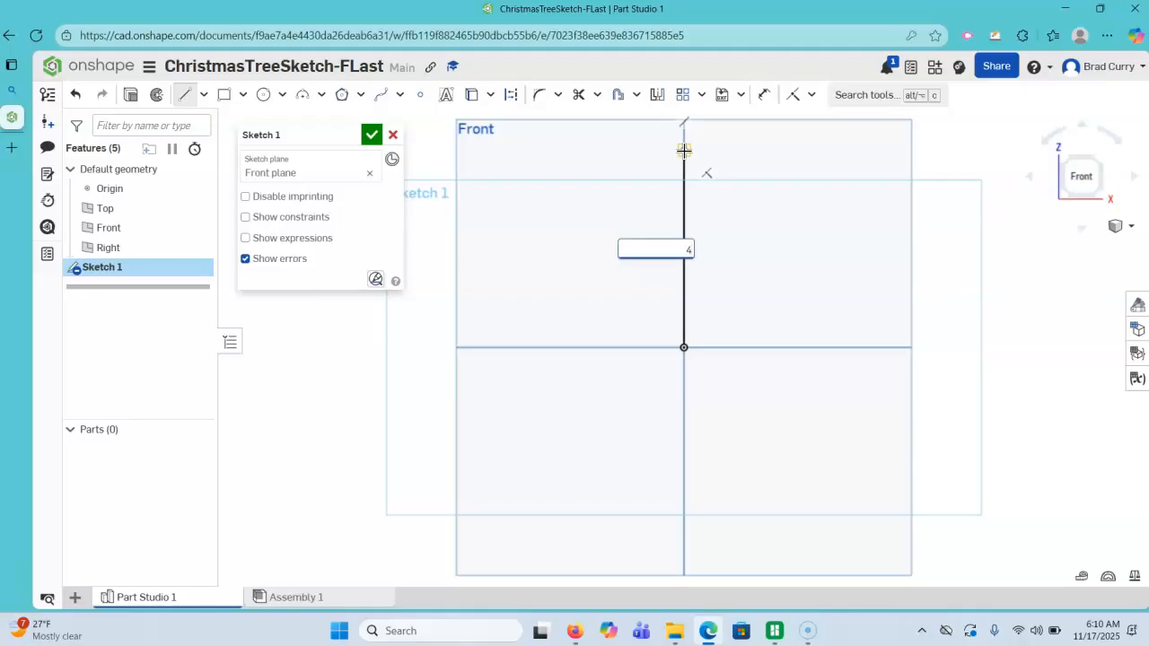
{"action": "key", "text": "Return"}
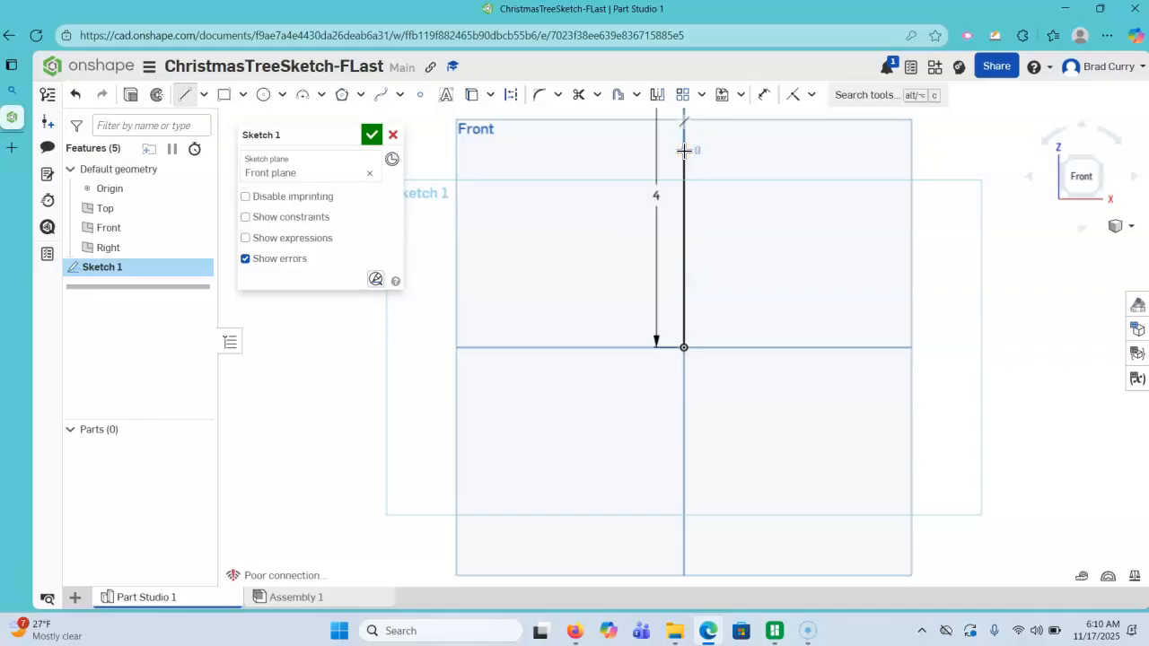
Step: Close a right triangle with a slanted line from the vertical line's upper end and a horizontal base to the origin, 1.75 in long
{"action": "middle_click_drag", "start_coordinate": [690, 158], "coordinate": [654, 287]}
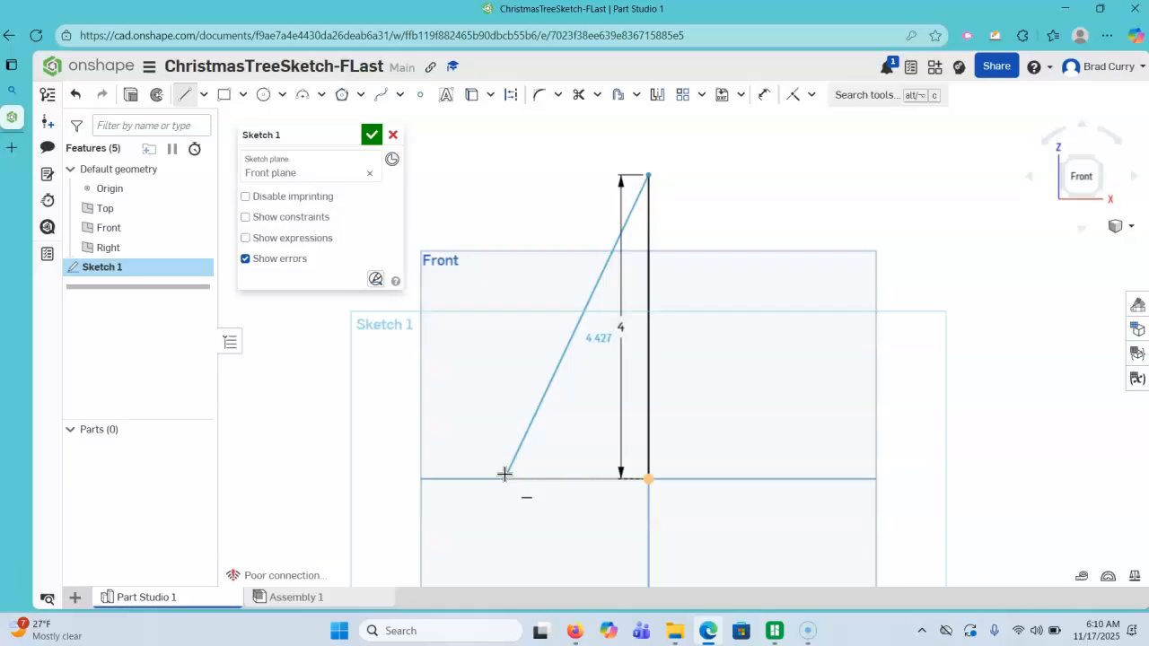
{"action": "left_click", "coordinate": [505, 475]}
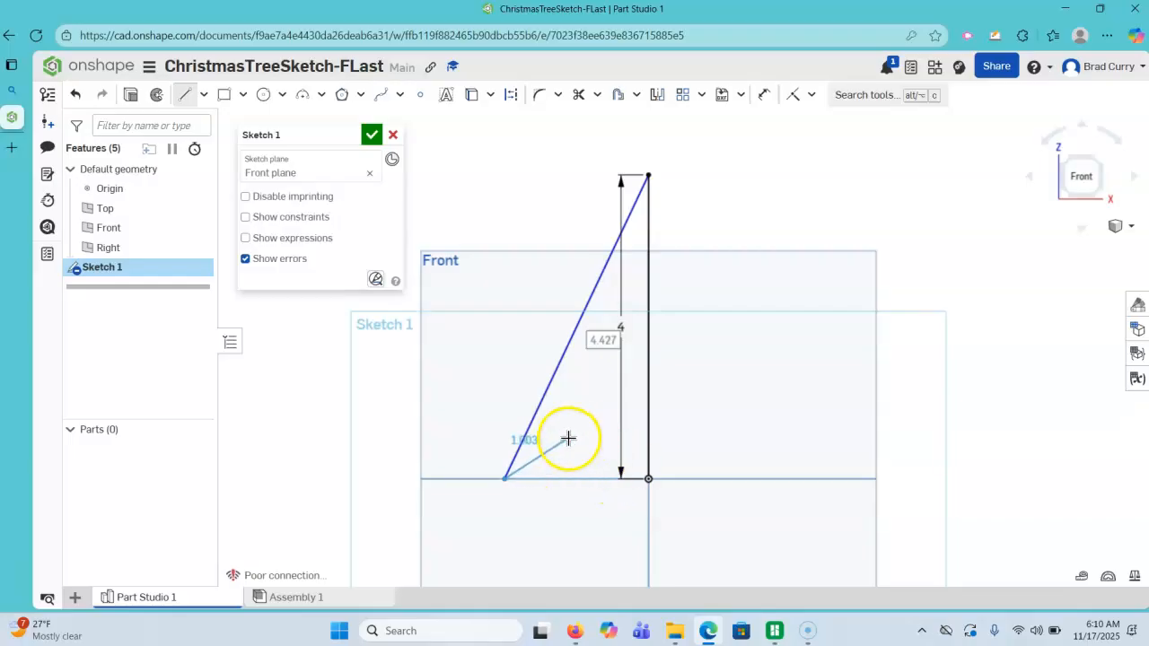
{"action": "left_click", "coordinate": [647, 478]}
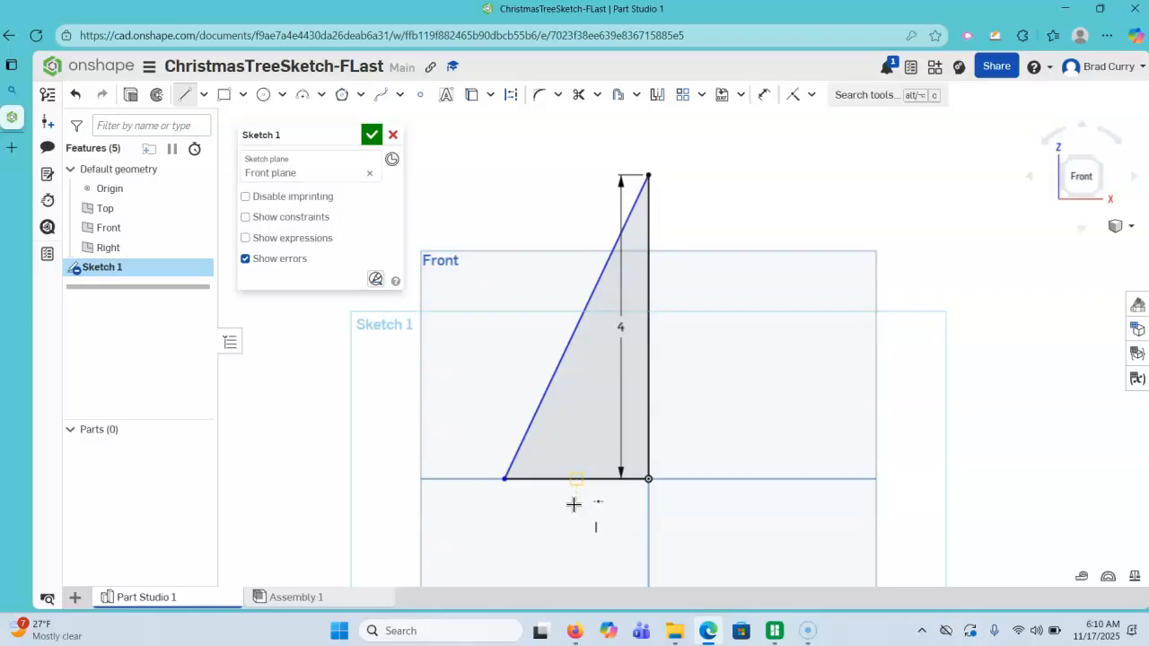
{"action": "left_click", "coordinate": [574, 504]}
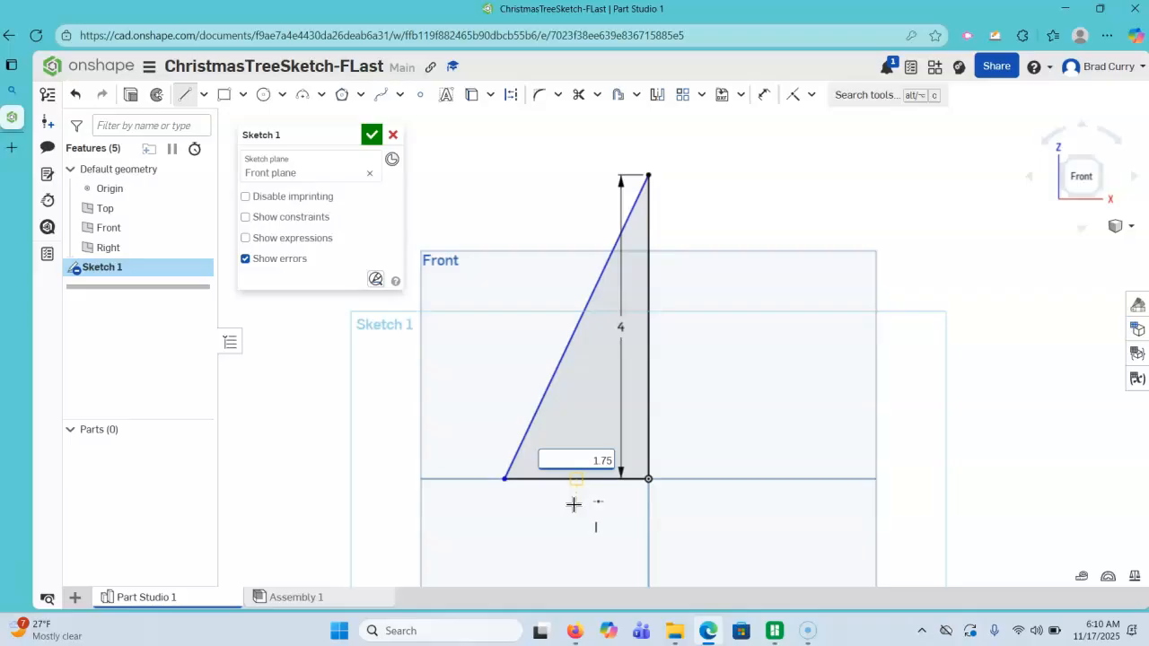
{"action": "key", "text": "Return"}
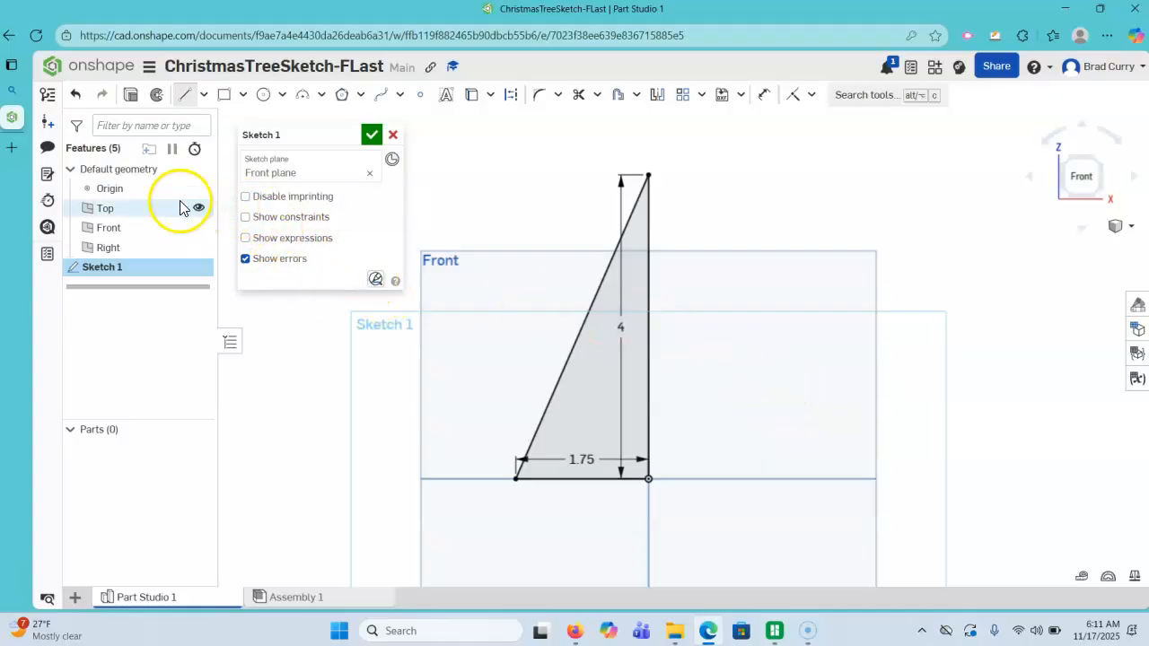
Step: Draw a horizontal line about 2.73 in long across the triangle's lower half, extending past both sides
{"action": "left_click", "coordinate": [185, 96]}
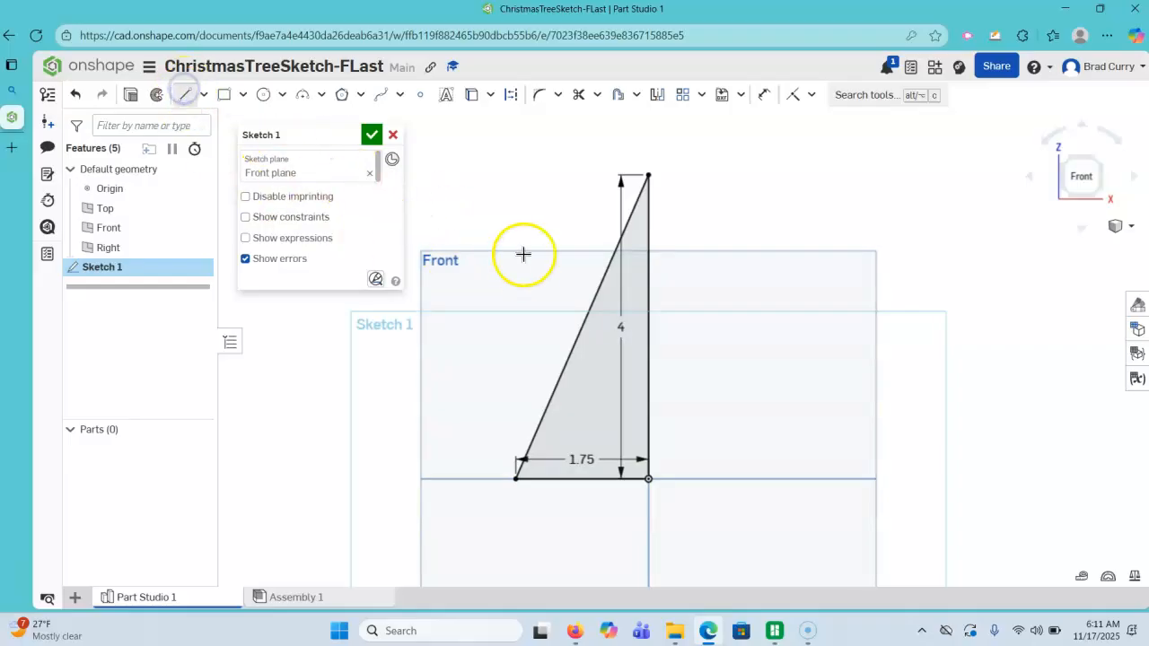
{"action": "left_click", "coordinate": [690, 382]}
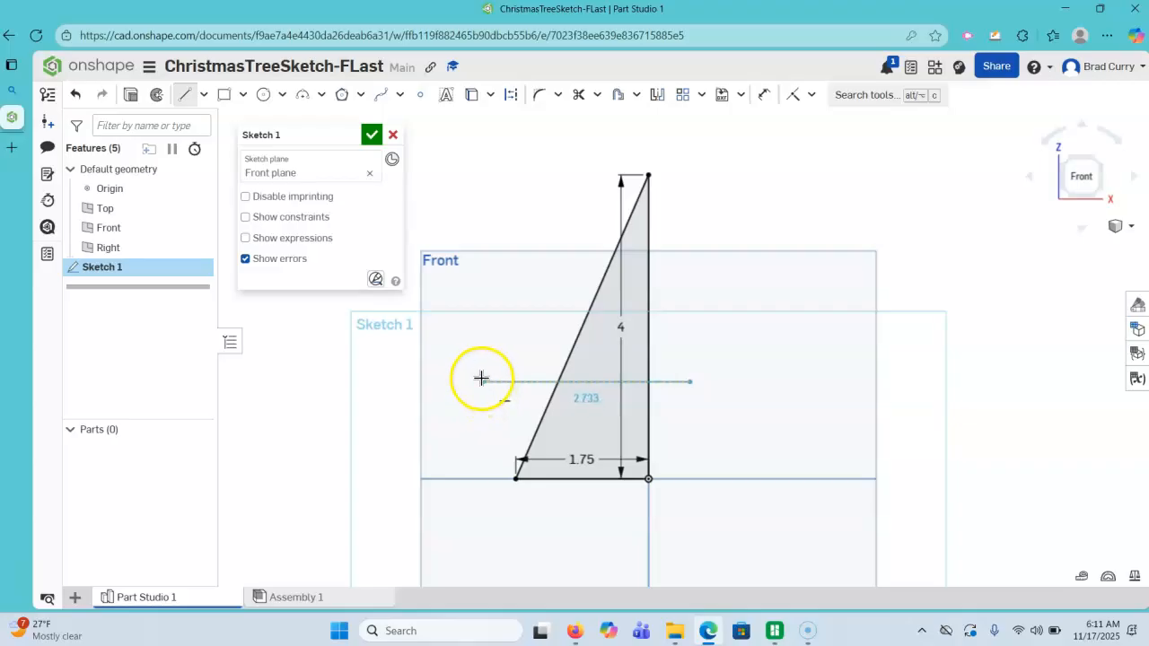
{"action": "left_click", "coordinate": [482, 380]}
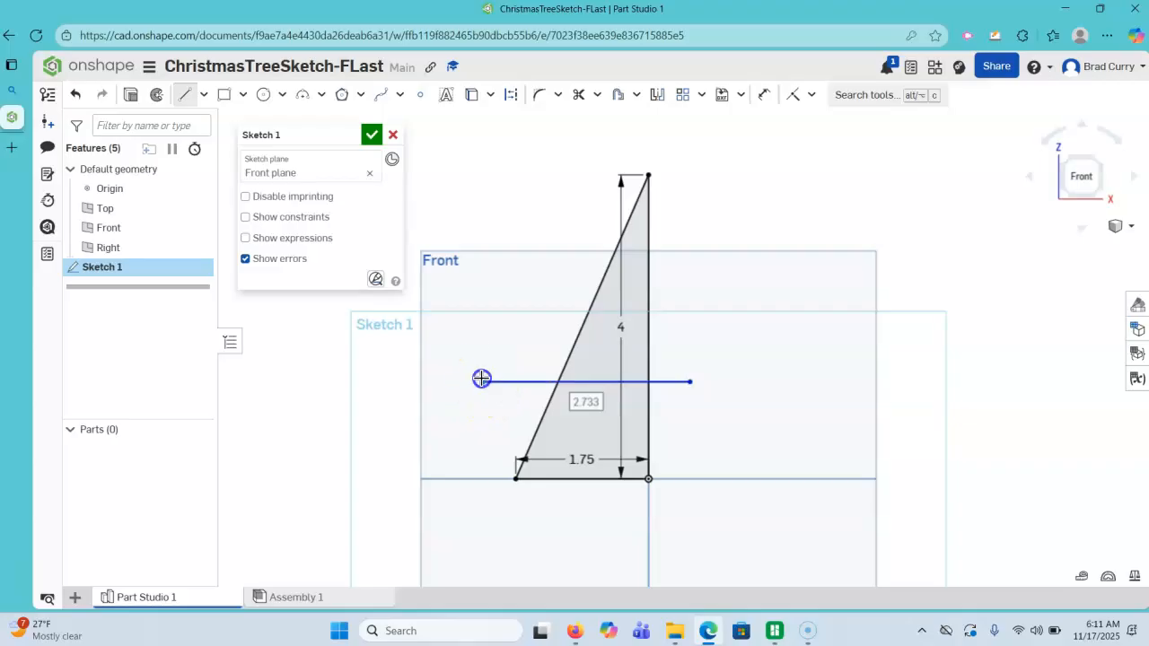
{"action": "right_click", "coordinate": [462, 296]}
{"action": "left_click", "coordinate": [481, 306]}
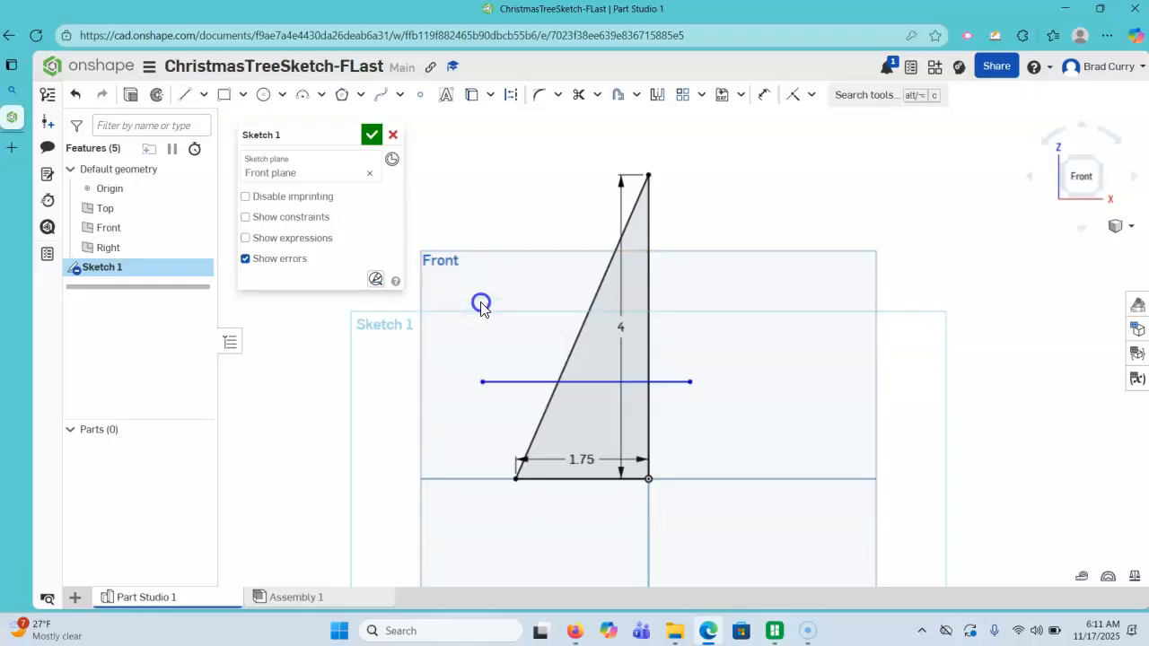
Step: Confirm Sketch 1 and reopen it for editing
{"action": "left_click", "coordinate": [482, 186]}
{"action": "right_click", "coordinate": [483, 188]}
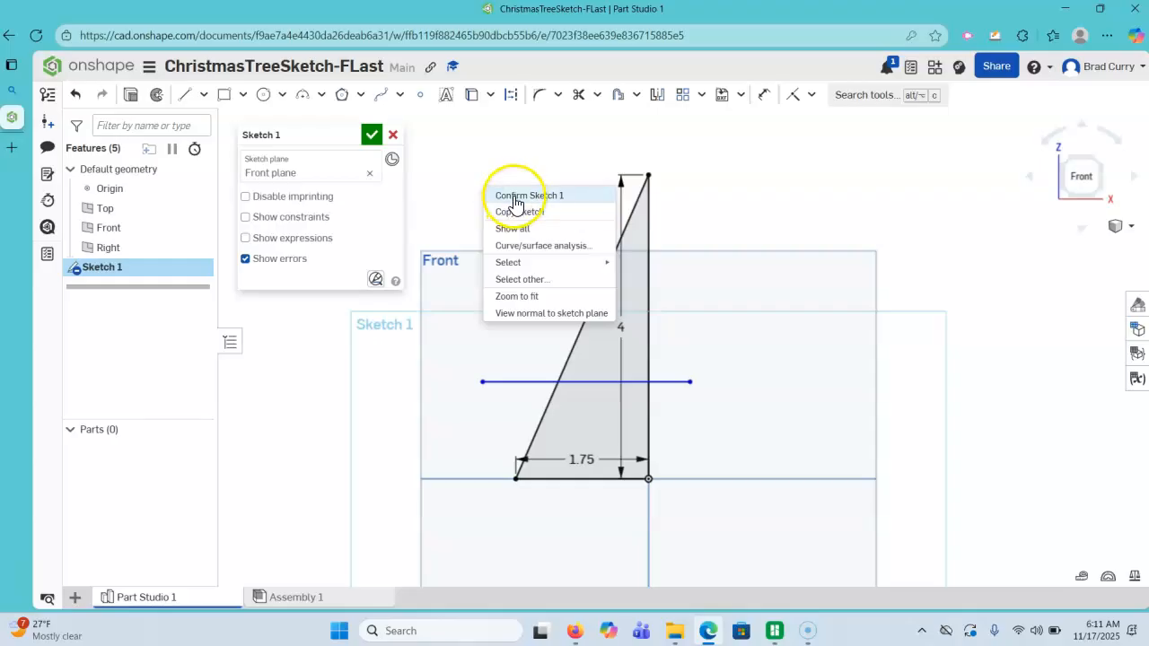
{"action": "left_click", "coordinate": [514, 197]}
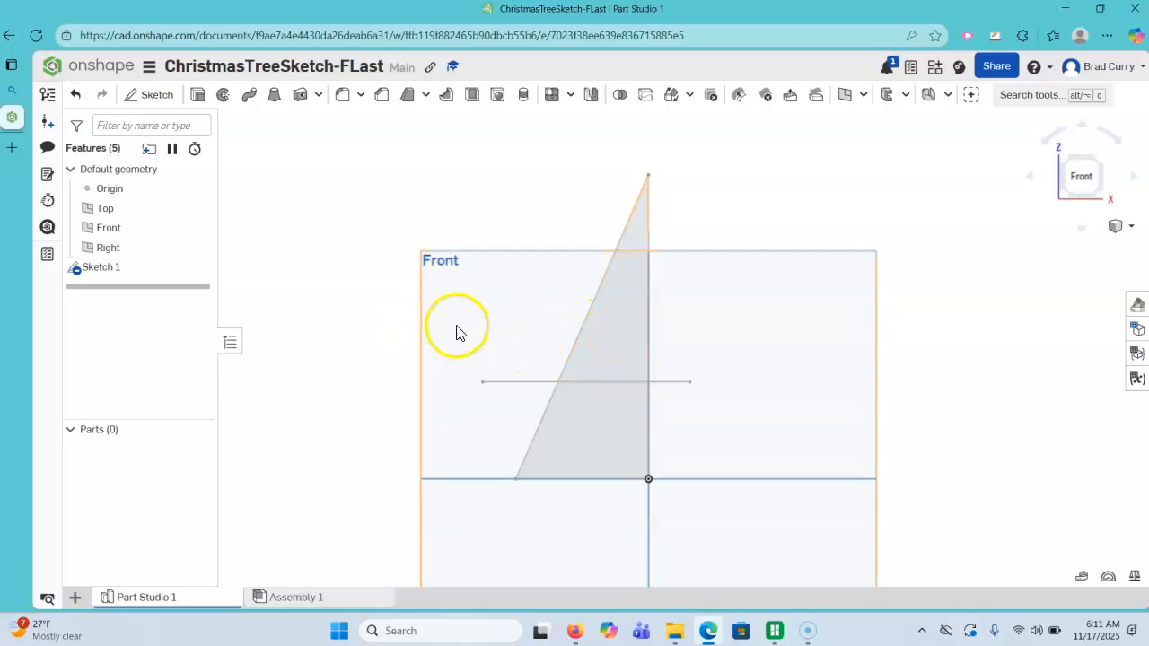
{"action": "right_click", "coordinate": [110, 272]}
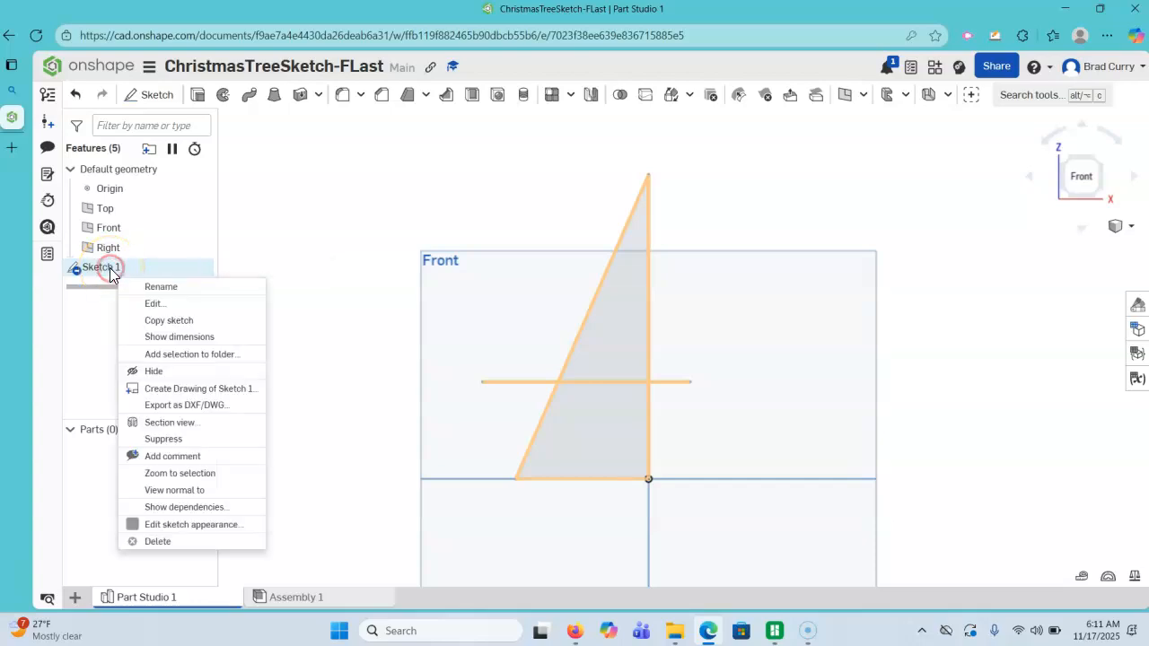
{"action": "left_click", "coordinate": [155, 303]}
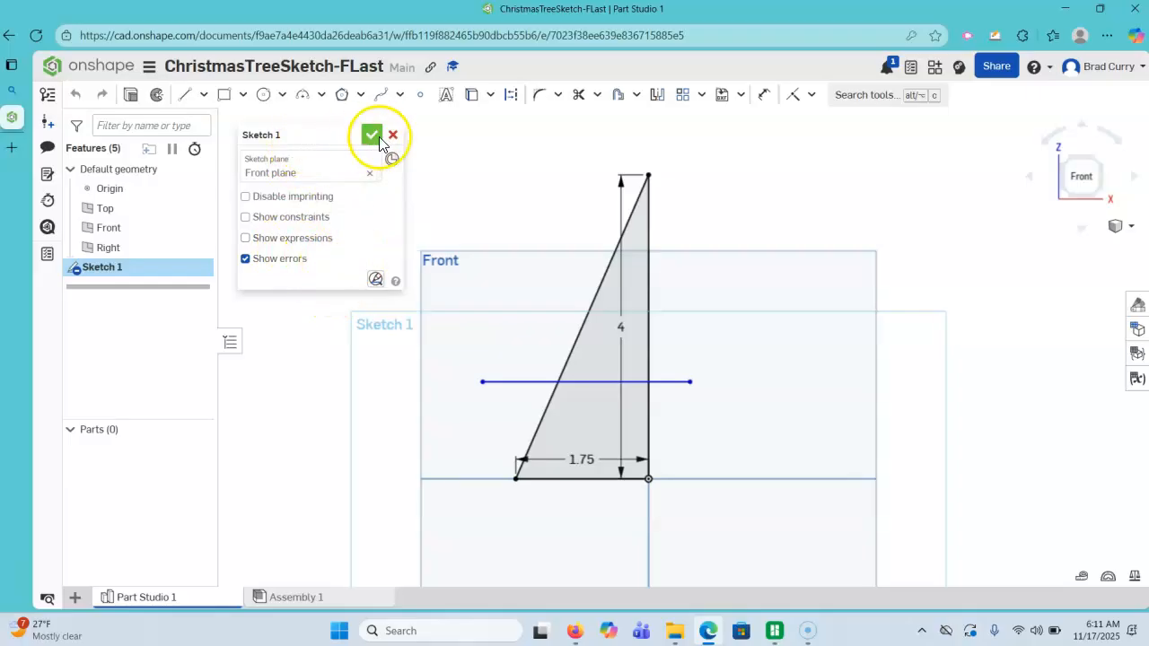
Step: Draw a second horizontal line about 2.62 in long across the triangle above the first one, extending past both sides
{"action": "left_click", "coordinate": [185, 97]}
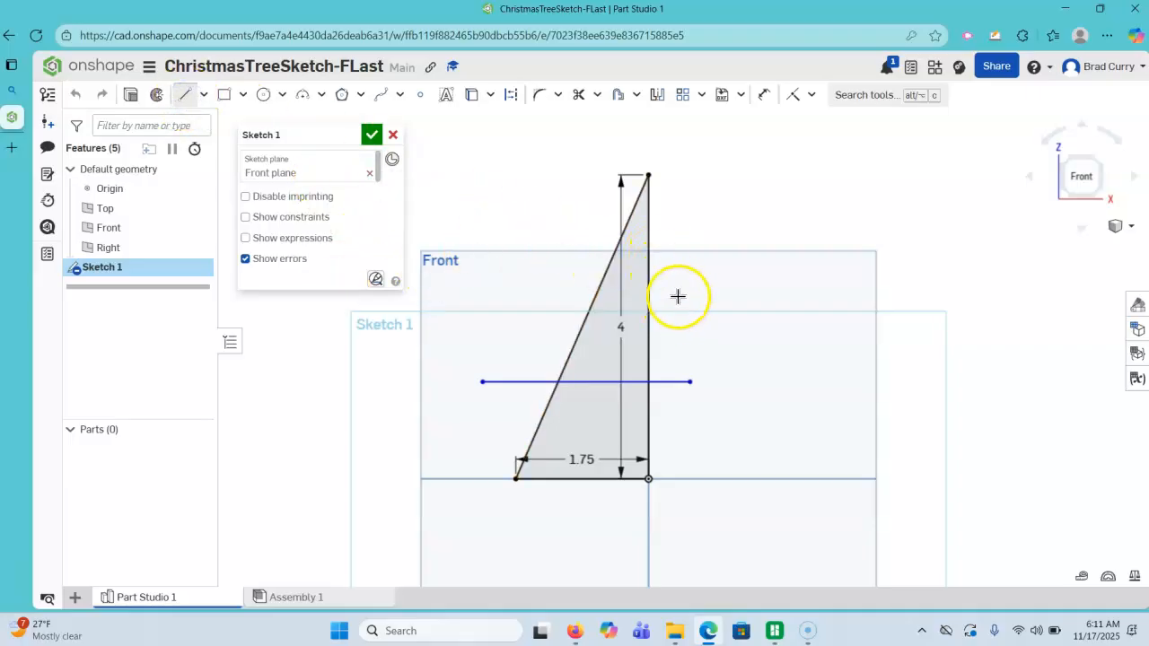
{"action": "left_click_drag", "start_coordinate": [679, 293], "coordinate": [477, 289]}
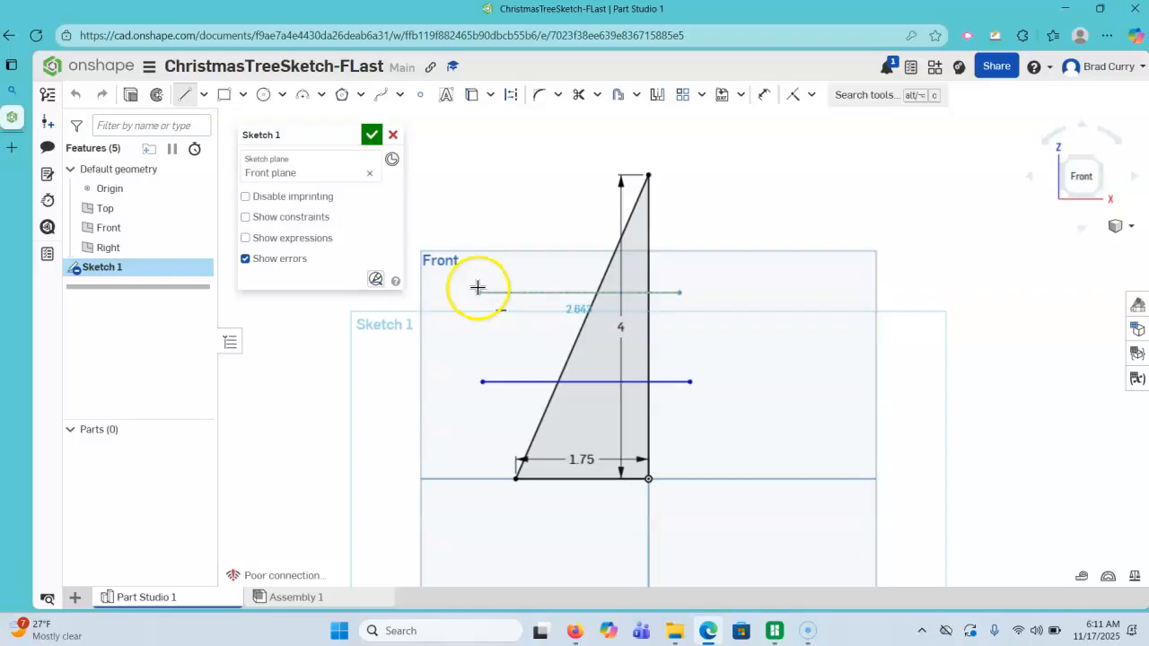
{"action": "left_click", "coordinate": [480, 290]}
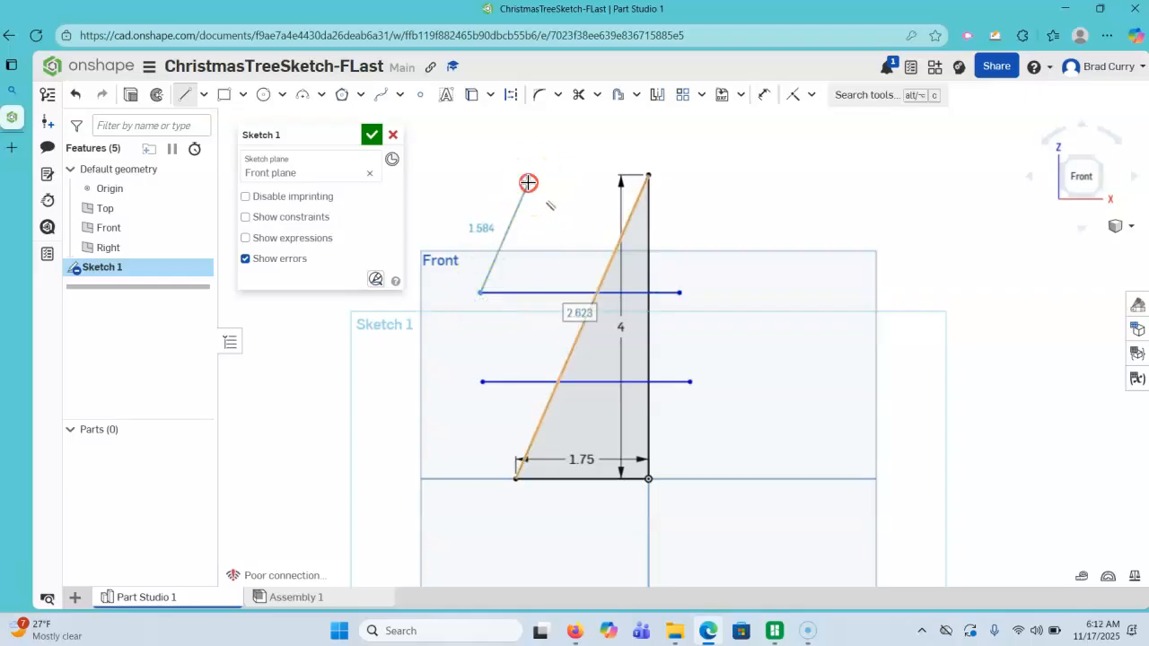
{"action": "right_click", "coordinate": [527, 186]}
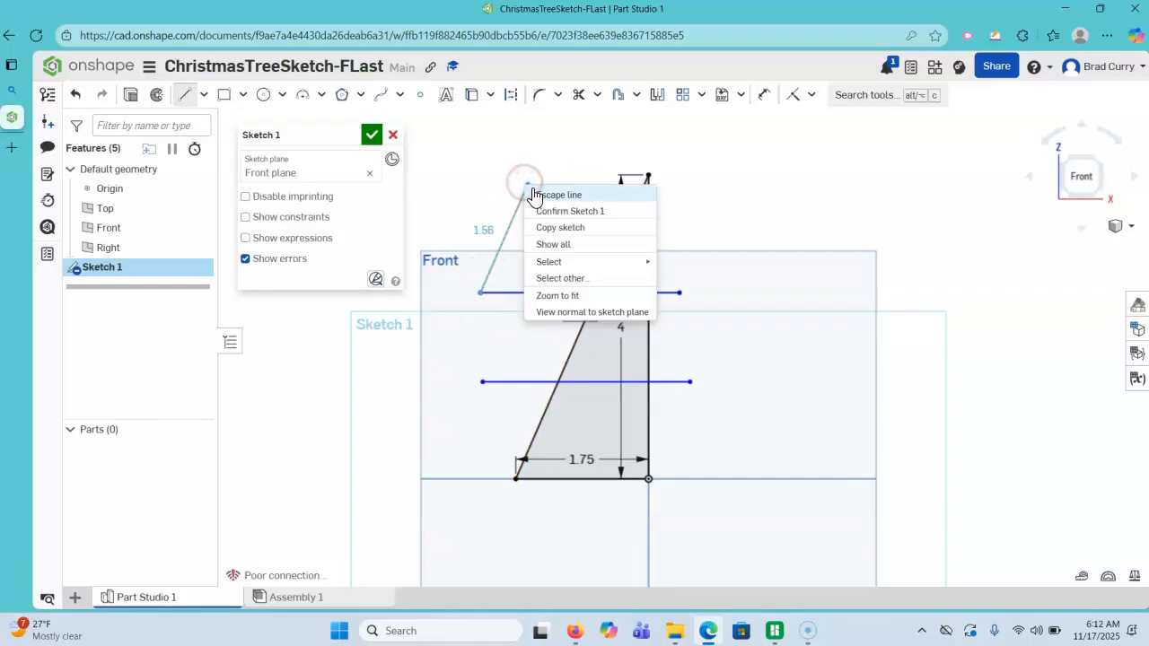
{"action": "left_click", "coordinate": [535, 195]}
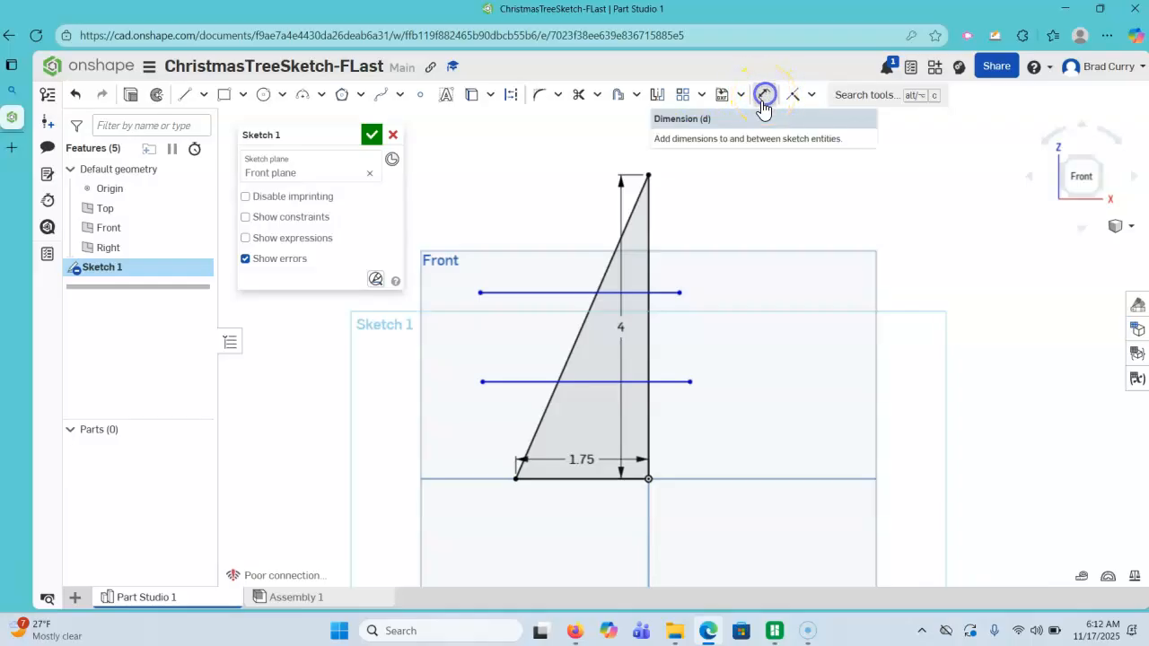
Step: Dimension the lower crossing line 1 in above the triangle's base
{"action": "left_click", "coordinate": [763, 95]}
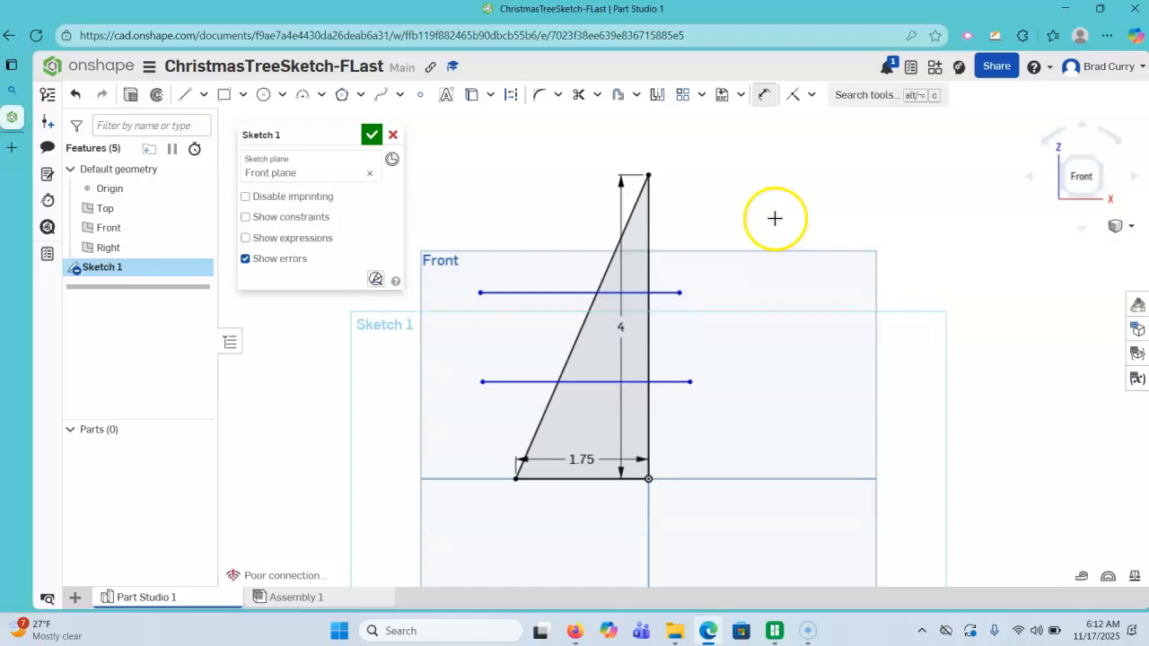
{"action": "left_click", "coordinate": [673, 384]}
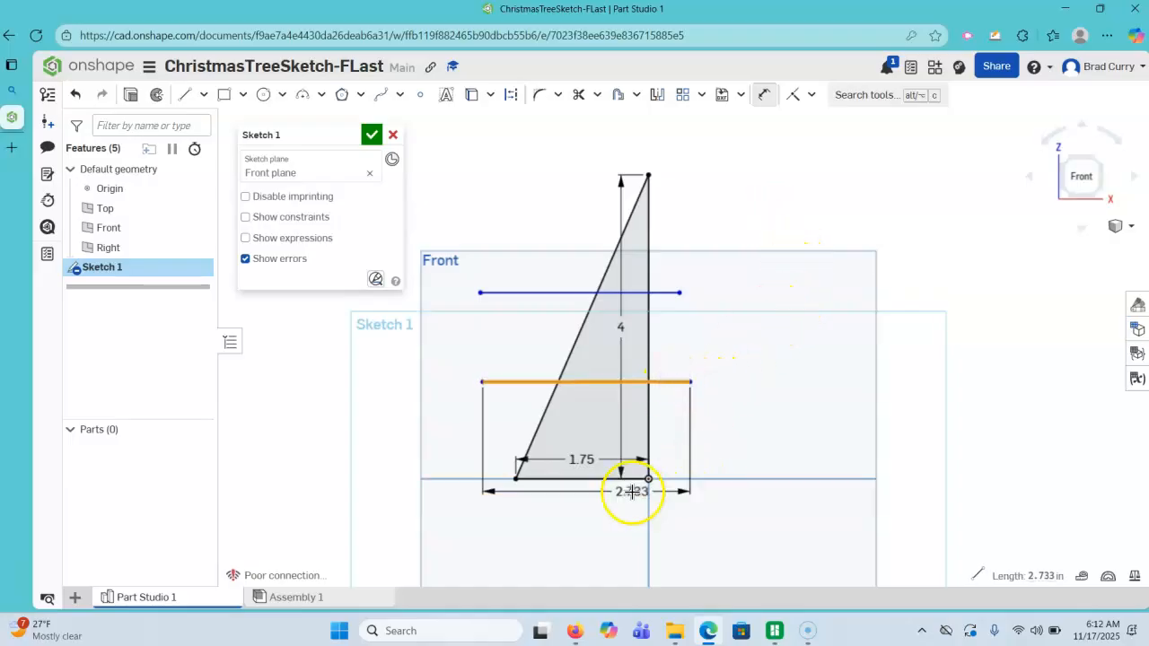
{"action": "left_click", "coordinate": [617, 478]}
{"action": "left_click", "coordinate": [697, 452]}
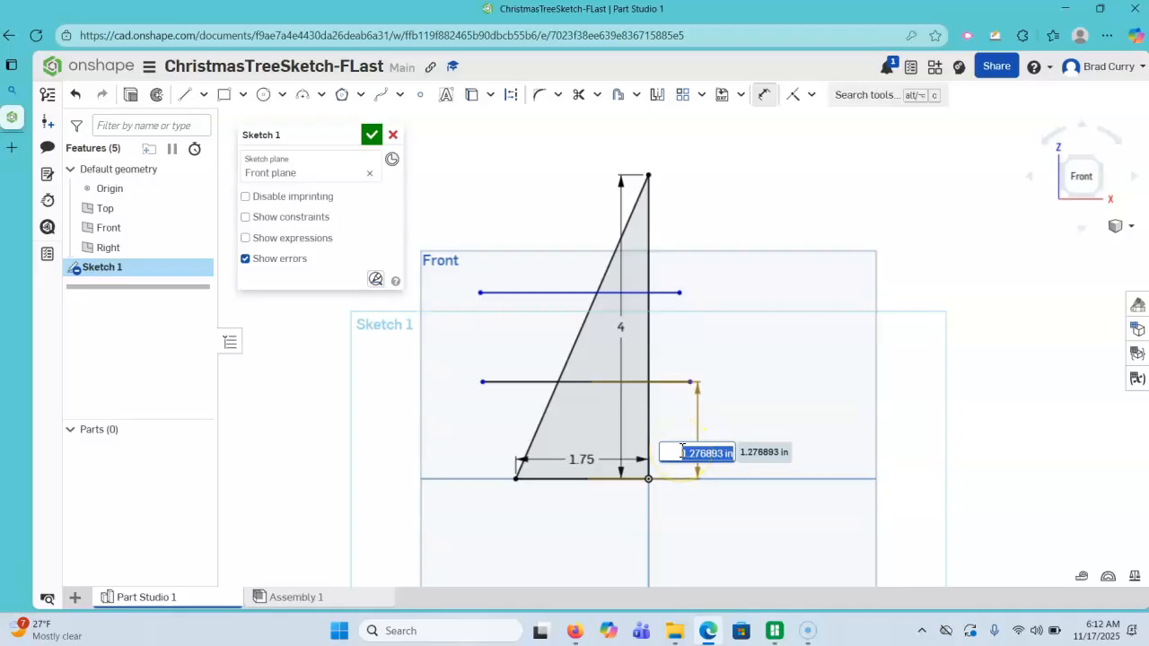
{"action": "key", "text": "Return"}
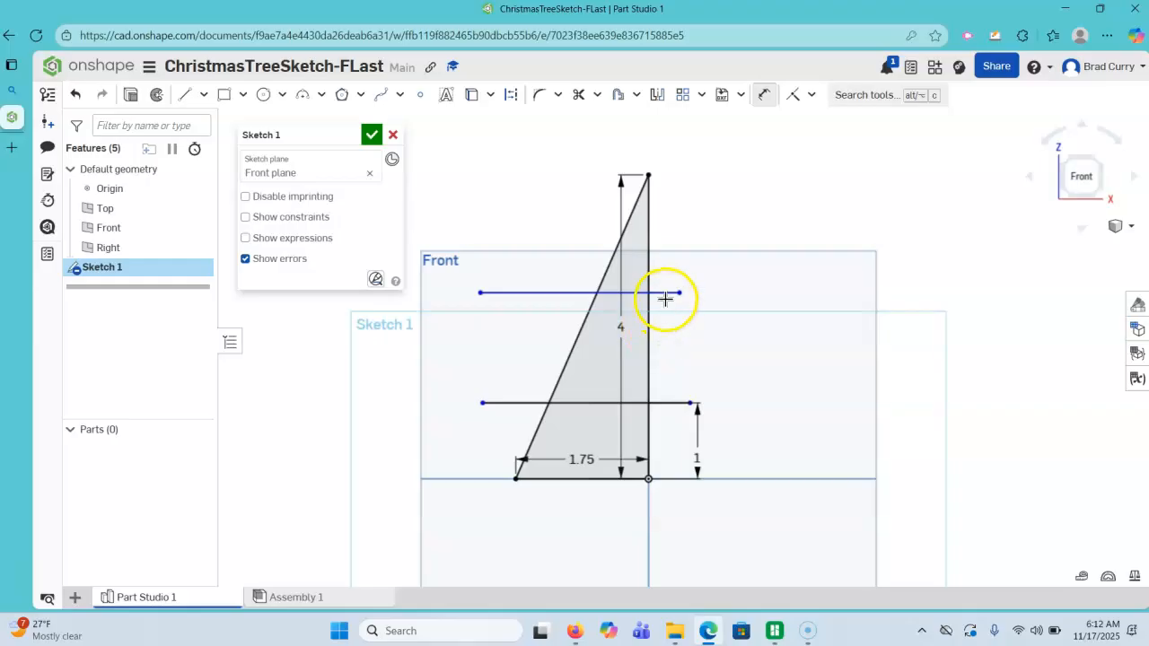
Step: Dimension the upper crossing line's height above the triangle's base and set it to 2.875 in
{"action": "mouse_move", "coordinate": [665, 294]}
{"action": "left_mouse_down"}
{"action": "mouse_move", "coordinate": [672, 415]}
{"action": "mouse_move", "coordinate": [610, 480]}
{"action": "left_mouse_up"}
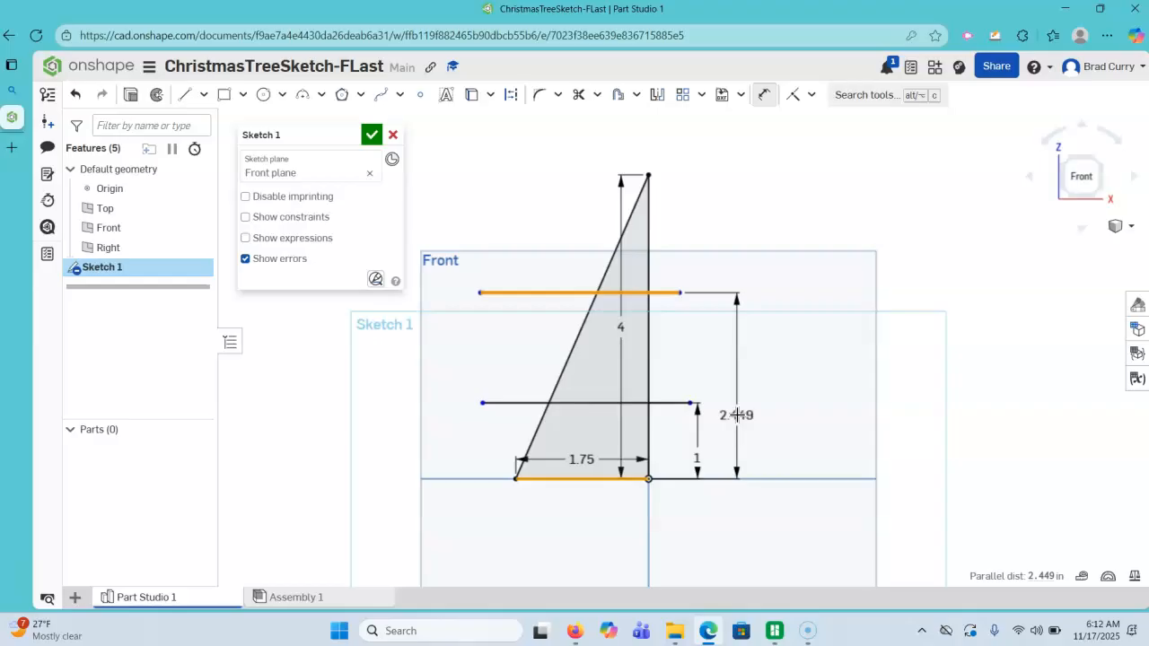
{"action": "left_click", "coordinate": [736, 415]}
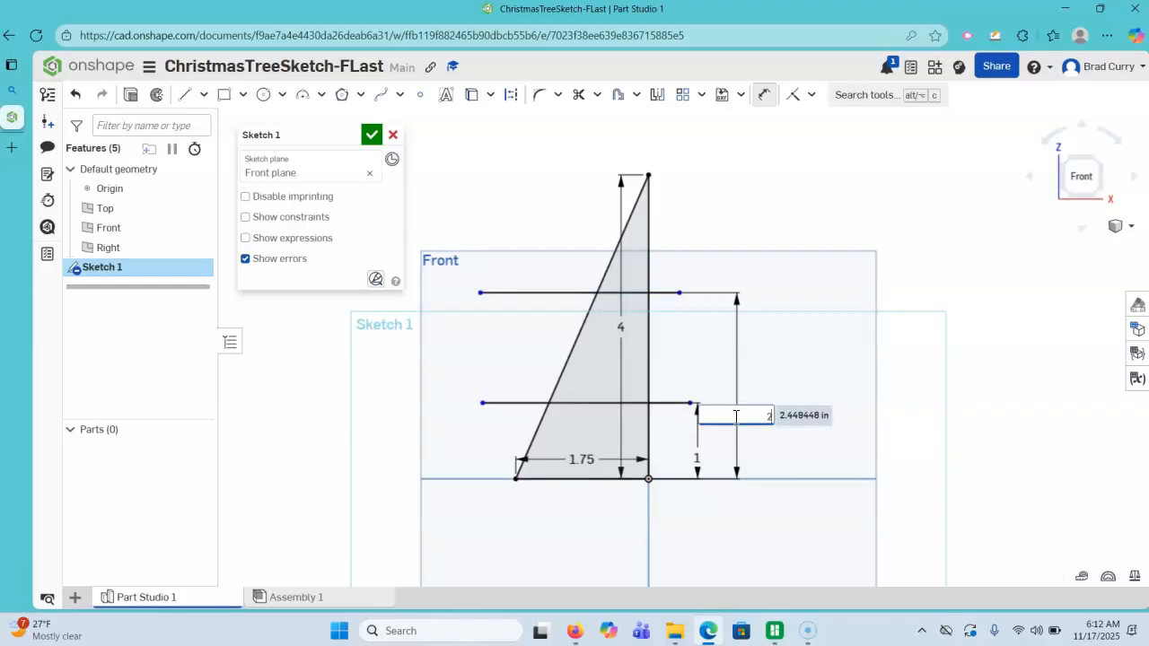
{"action": "key", "text": "Return"}
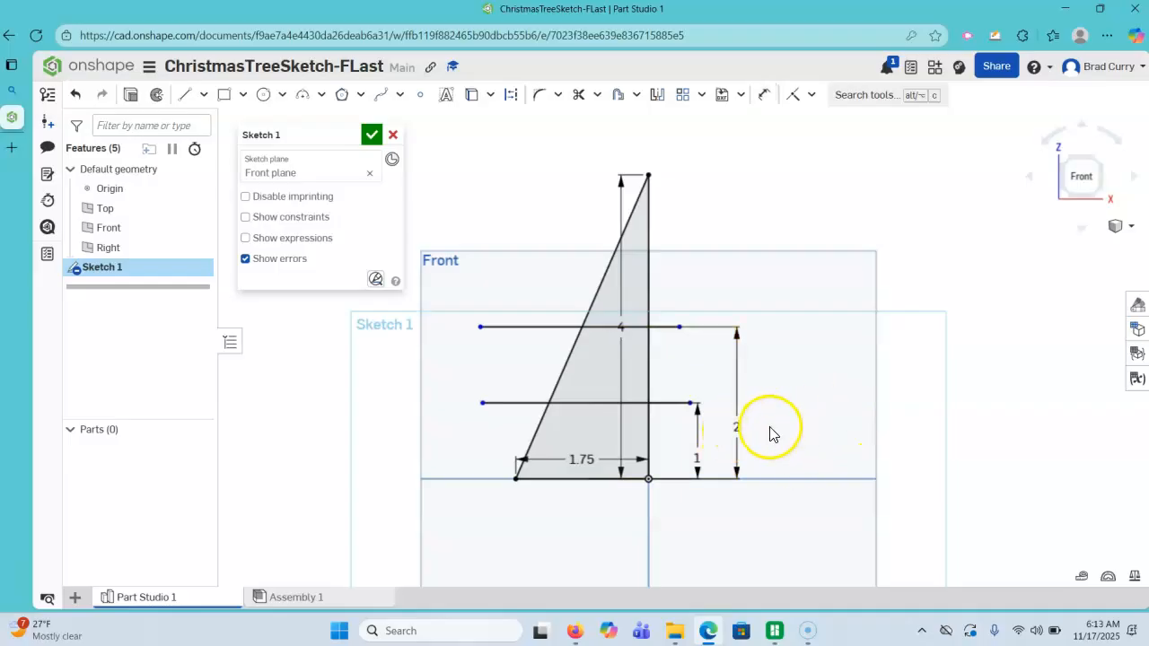
{"action": "double_click", "coordinate": [739, 423]}
{"action": "key", "text": "Return"}
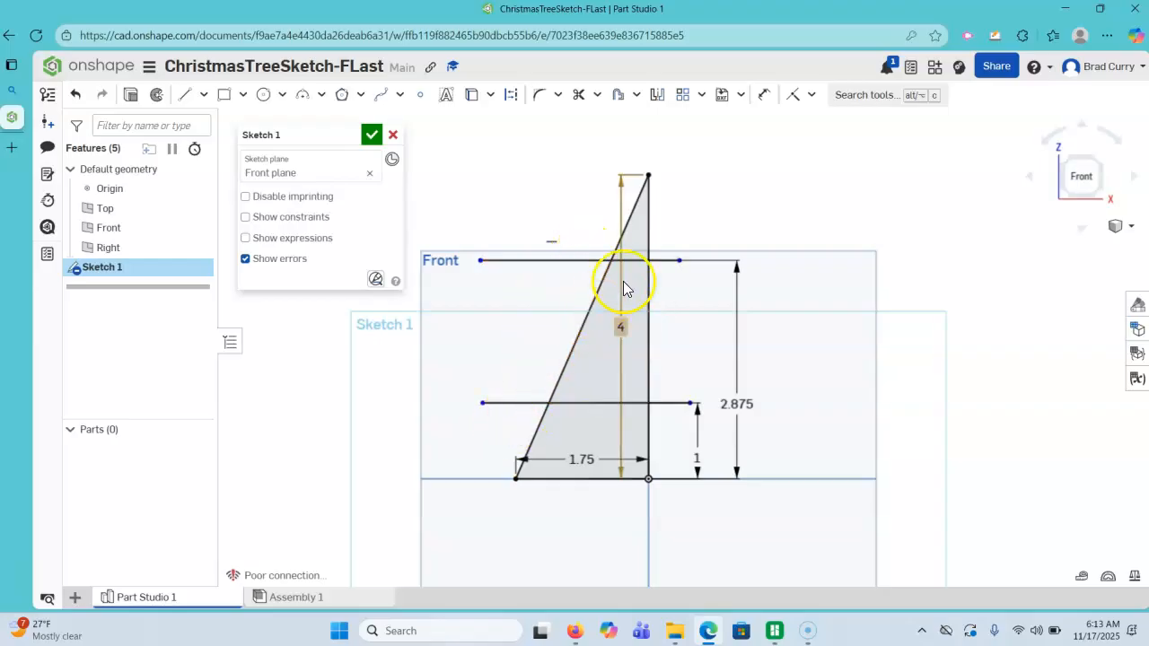
Step: Draw a third horizontal line about 2.15 in long across the triangle, between the two existing crossing lines
{"action": "left_click", "coordinate": [185, 94]}
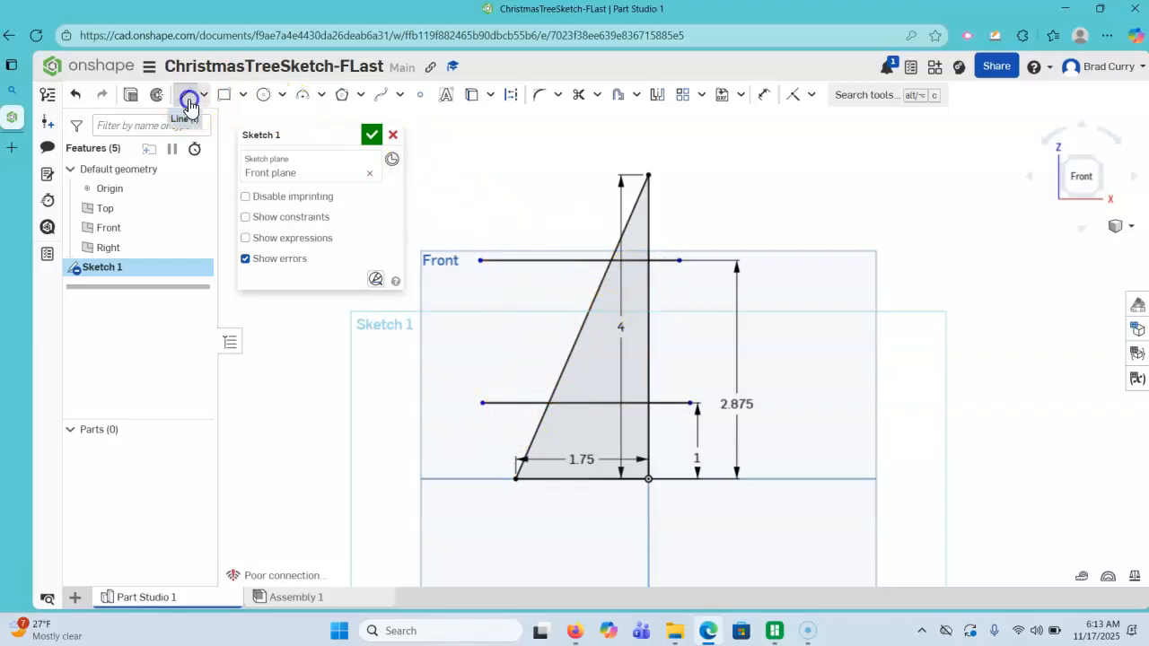
{"action": "mouse_move", "coordinate": [677, 332]}
{"action": "left_mouse_down"}
{"action": "mouse_move", "coordinate": [513, 337]}
{"action": "mouse_move", "coordinate": [530, 236]}
{"action": "left_mouse_up"}
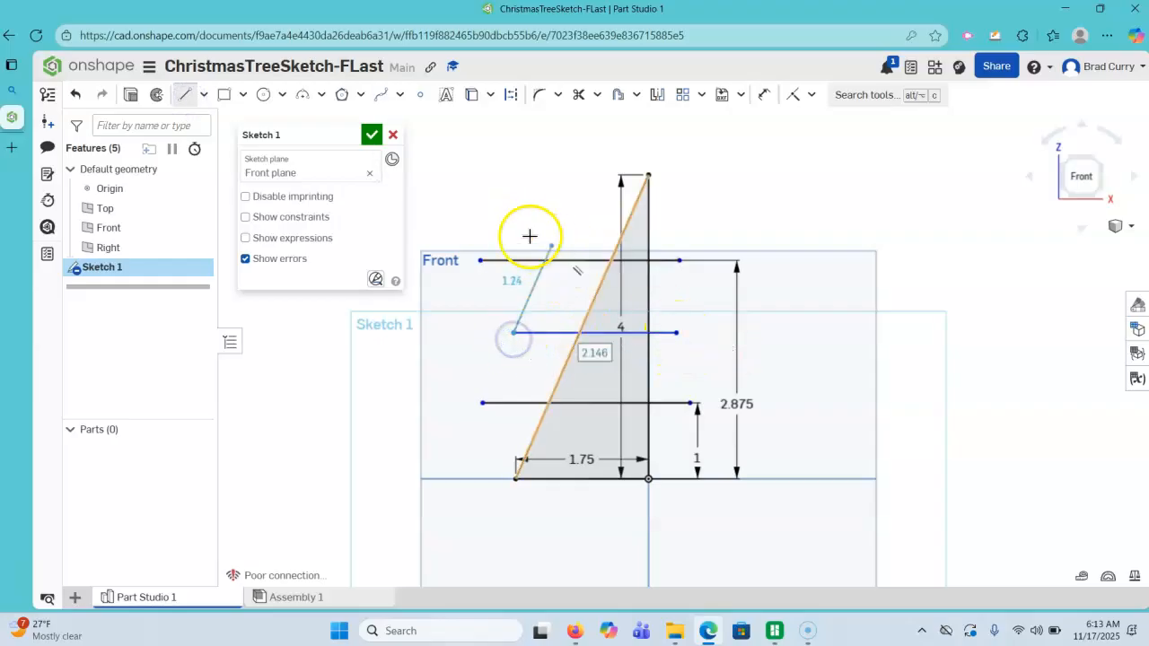
{"action": "right_click", "coordinate": [514, 213]}
{"action": "left_click", "coordinate": [531, 224]}
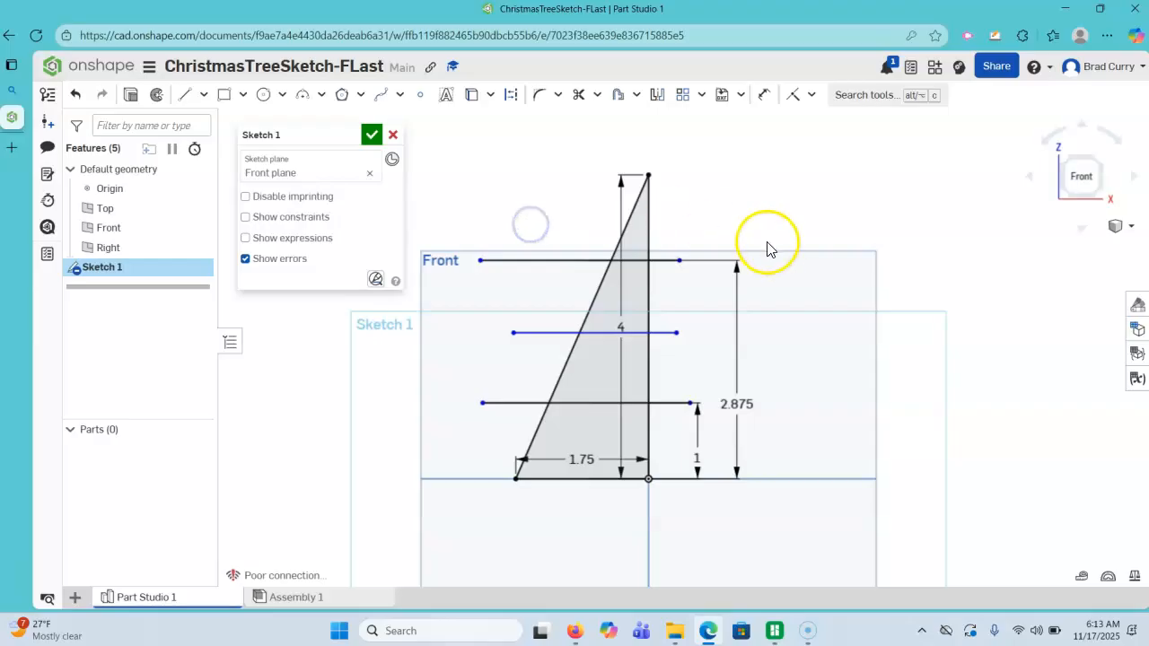
Step: Dimension the middle crossing line 2 in above the triangle's base
{"action": "left_click", "coordinate": [763, 95]}
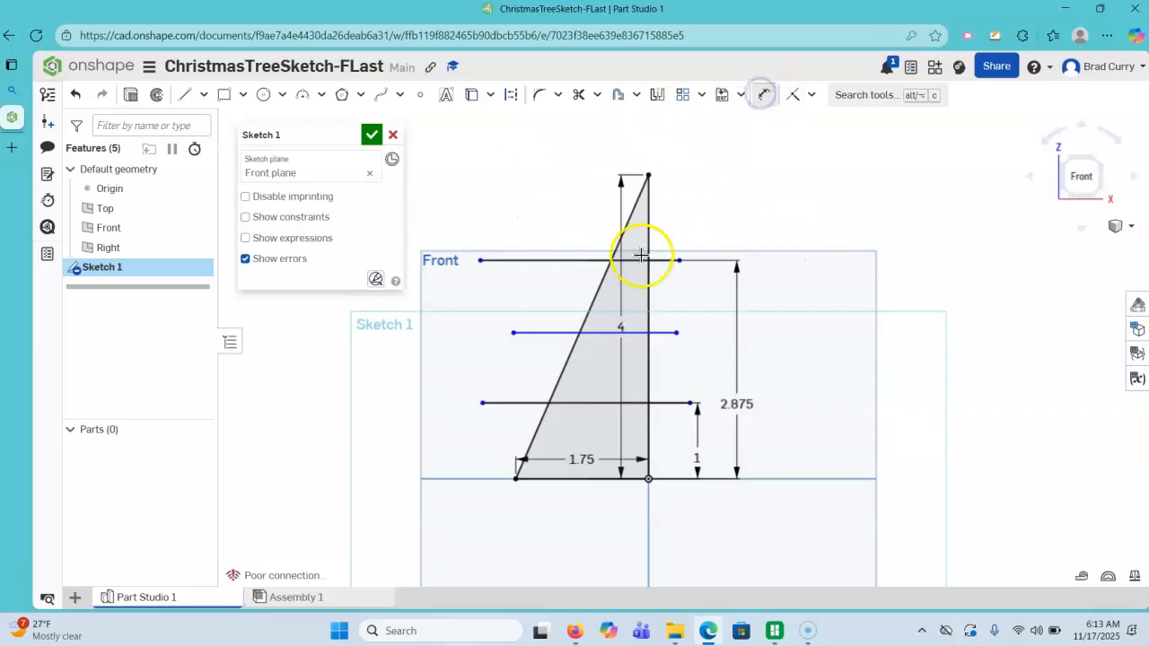
{"action": "left_click", "coordinate": [665, 334]}
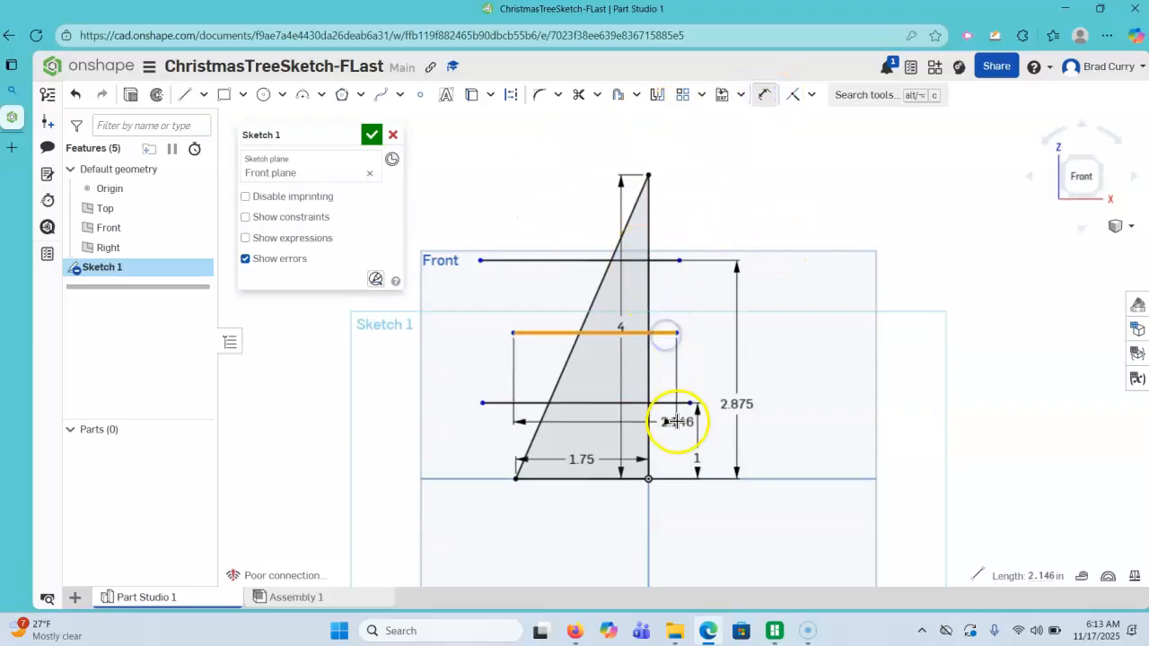
{"action": "left_click", "coordinate": [619, 480]}
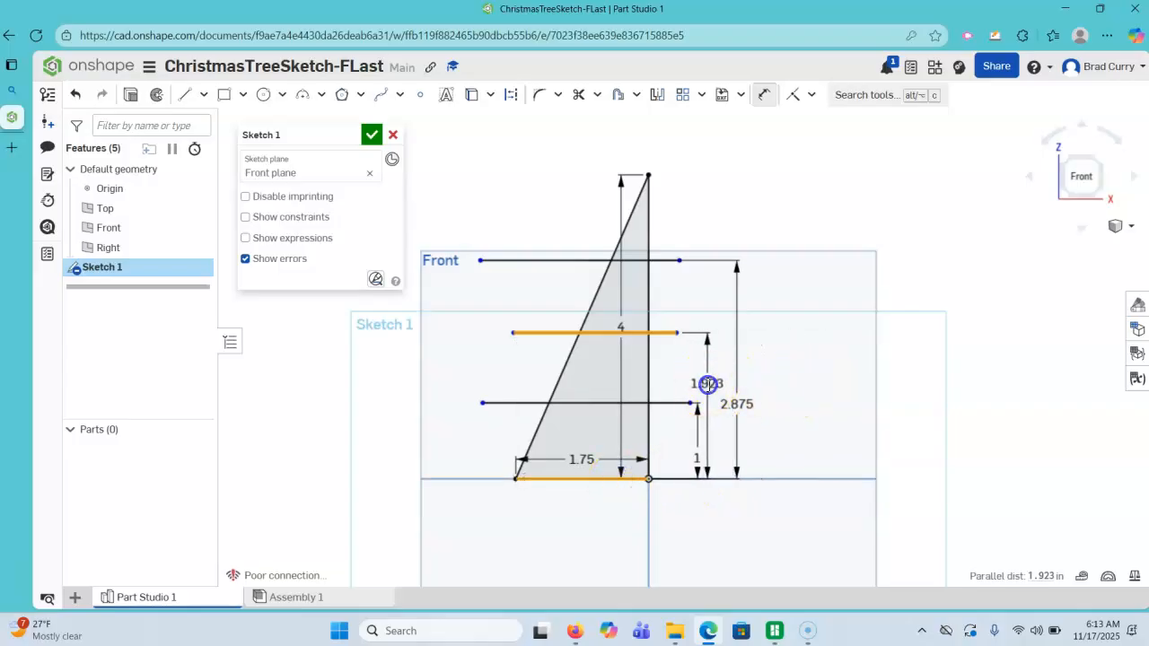
{"action": "left_click", "coordinate": [704, 383]}
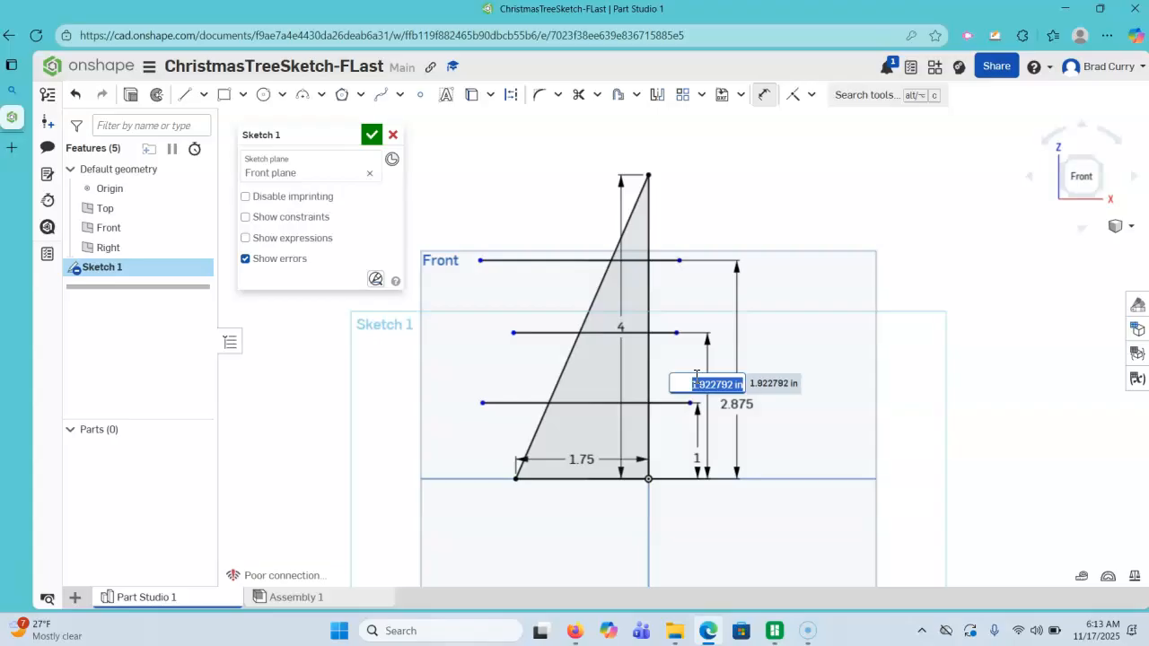
{"action": "key", "text": "Return"}
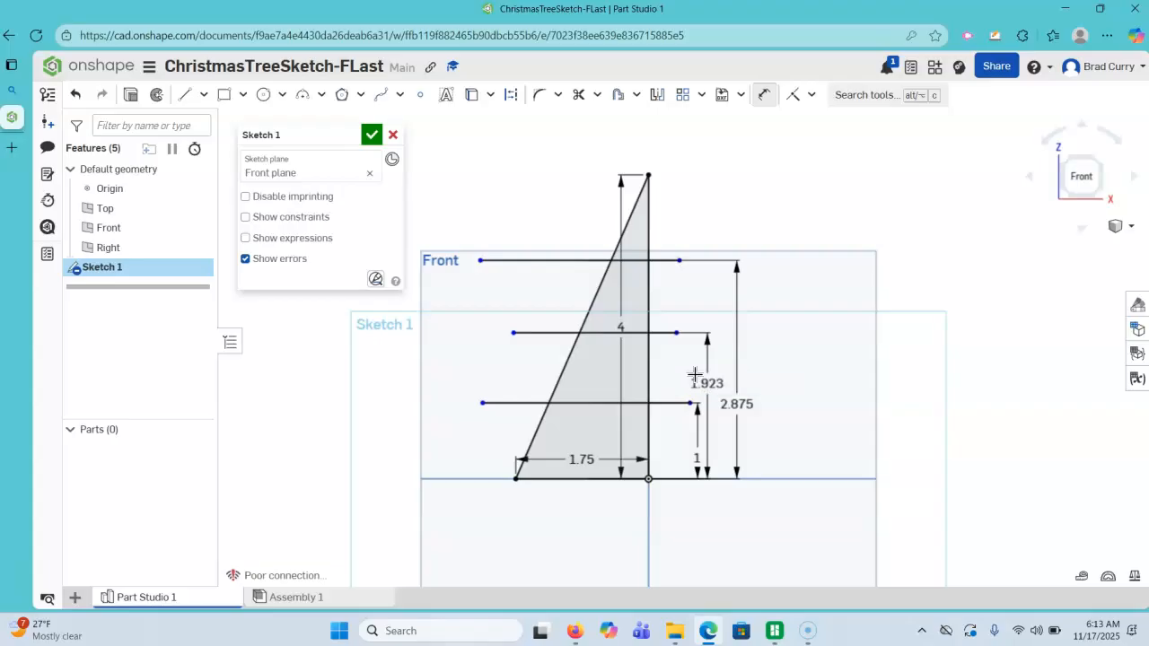
Step: Trim the overhanging ends of all three crossing lines back to the triangle's slanted and vertical edges
{"action": "left_click", "coordinate": [580, 97]}
{"action": "left_click", "coordinate": [587, 106]}
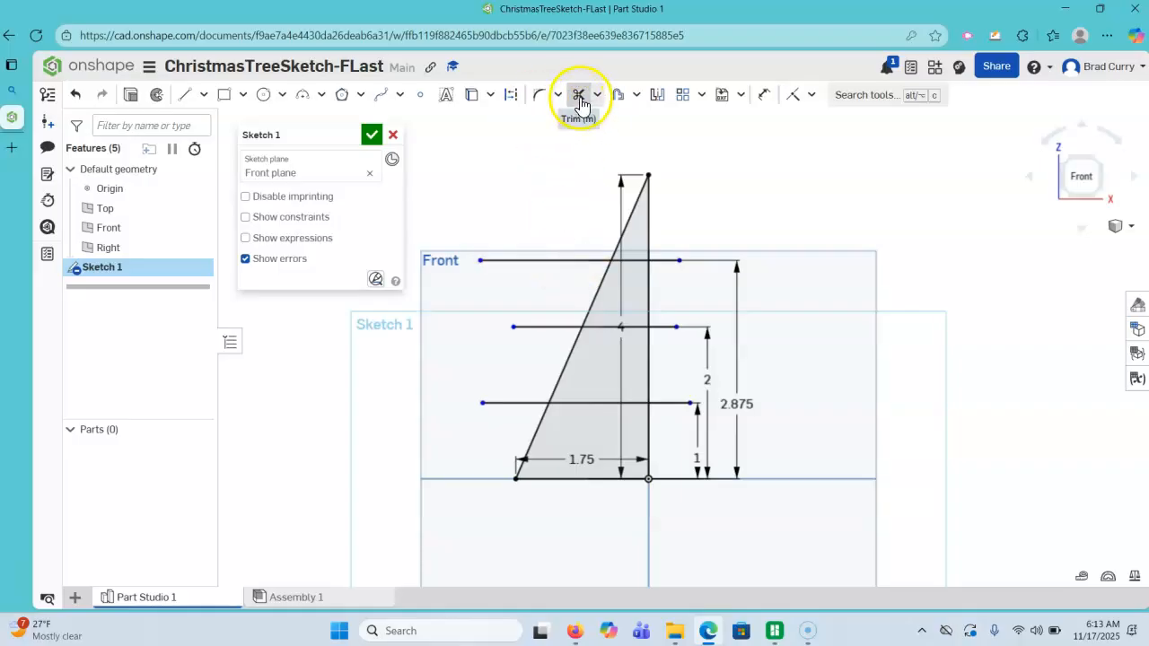
{"action": "left_click", "coordinate": [554, 261]}
{"action": "left_click", "coordinate": [530, 327]}
{"action": "left_click", "coordinate": [509, 403]}
{"action": "left_click", "coordinate": [681, 403]}
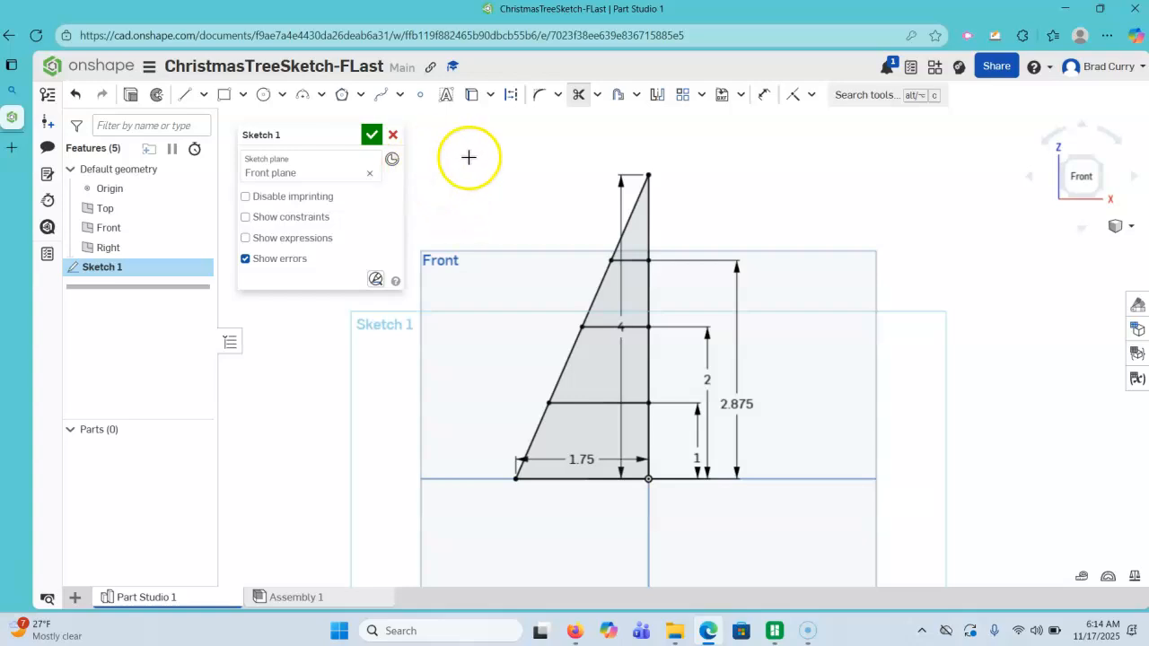
Step: Draw an inward-curving three-point arc of about 2.6 in radius from the upper crossing line's outer end to the triangle's apex
{"action": "left_click", "coordinate": [282, 95]}
{"action": "left_click", "coordinate": [283, 97]}
{"action": "left_click", "coordinate": [263, 96]}
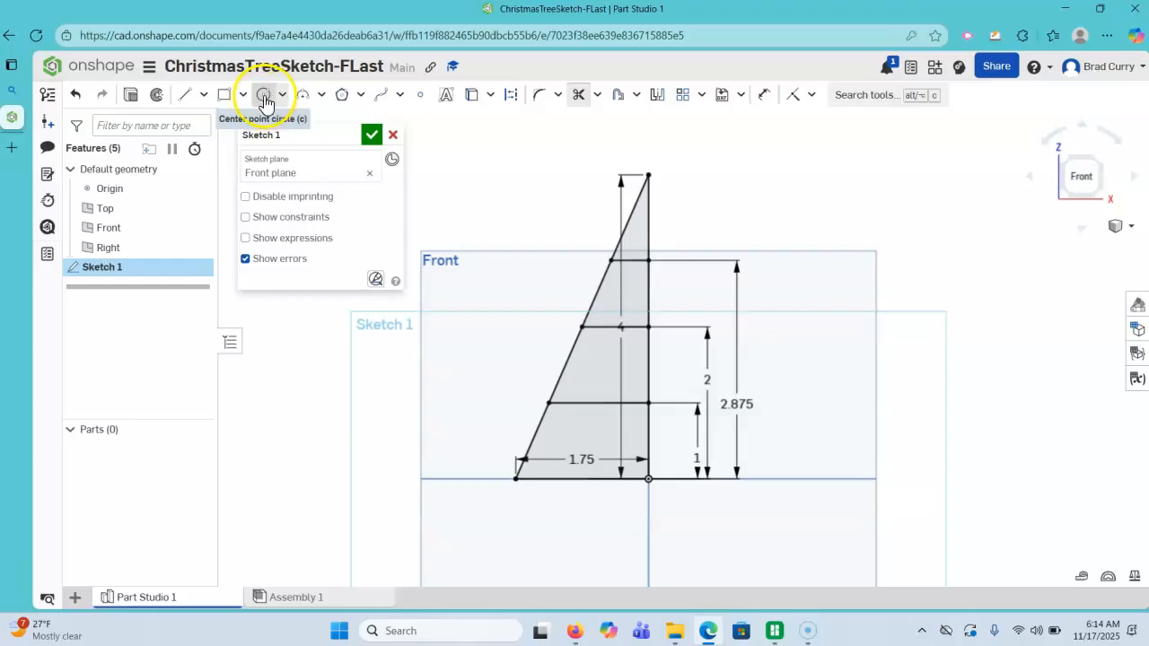
{"action": "left_click", "coordinate": [322, 96]}
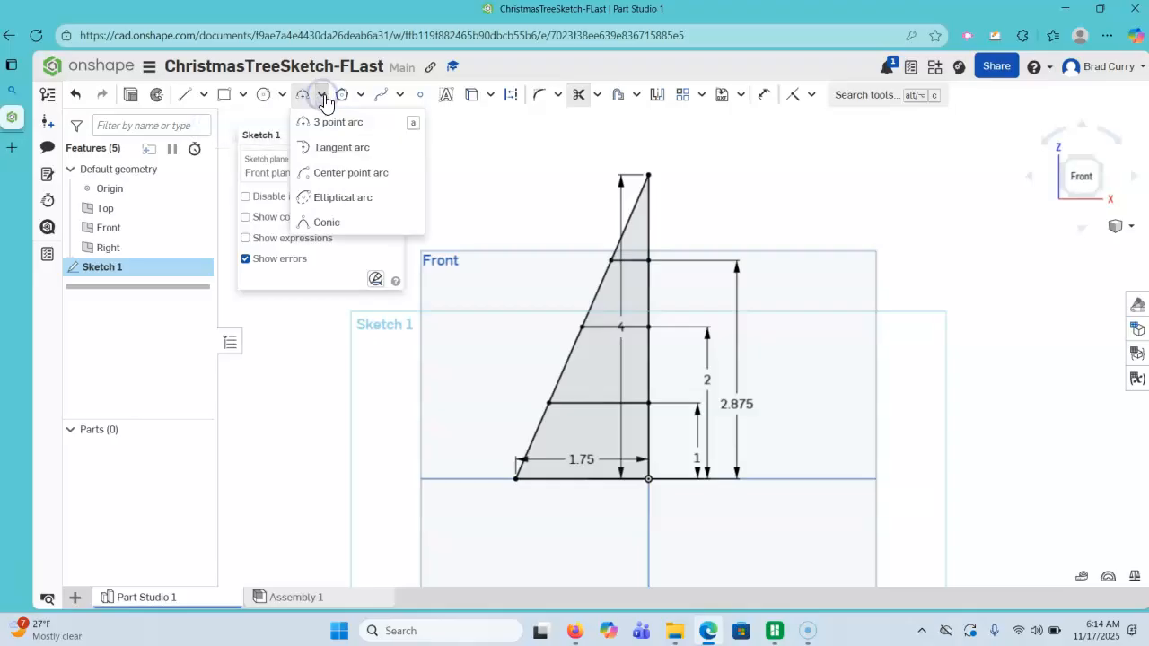
{"action": "left_click", "coordinate": [325, 124]}
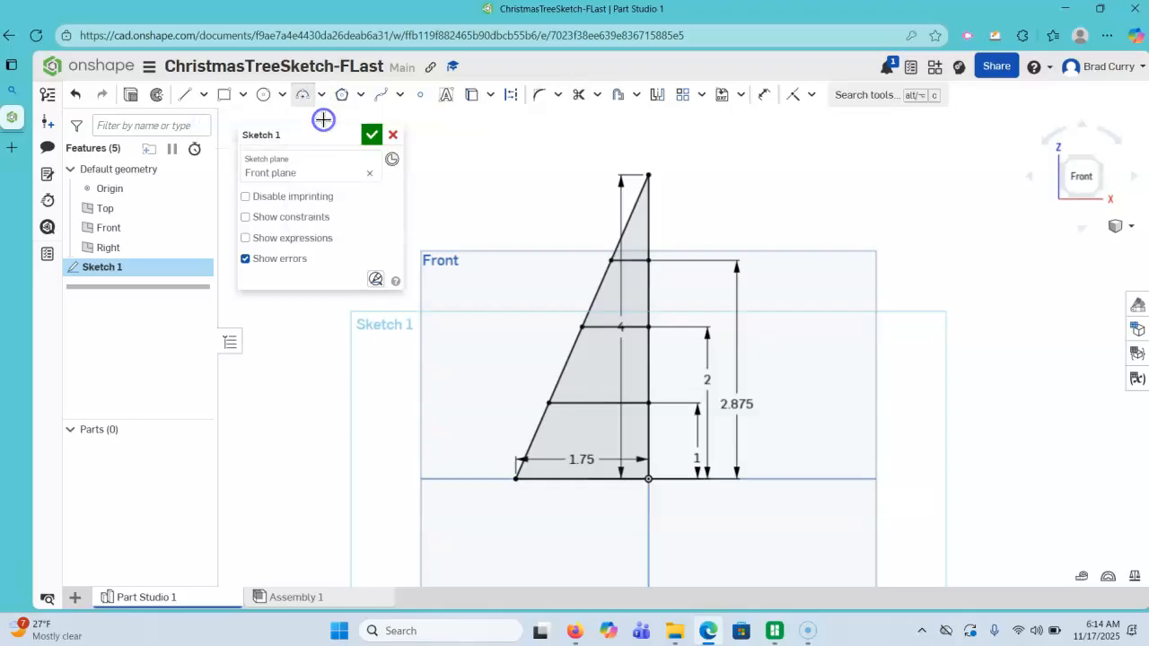
{"action": "left_click", "coordinate": [610, 261]}
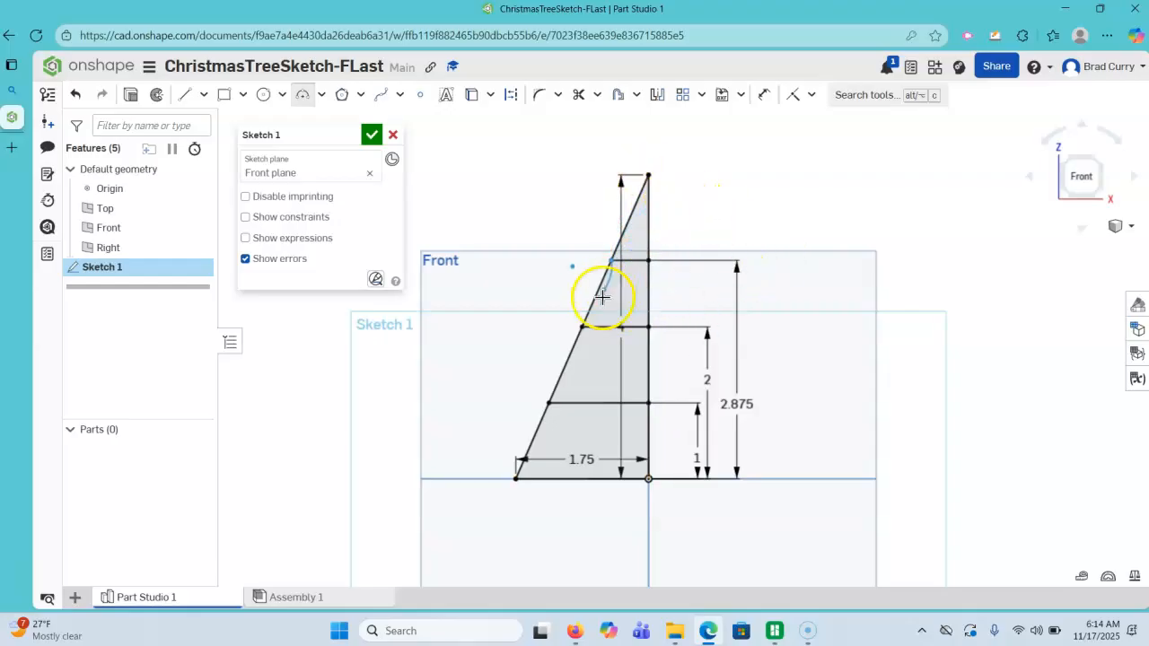
{"action": "left_click", "coordinate": [648, 172]}
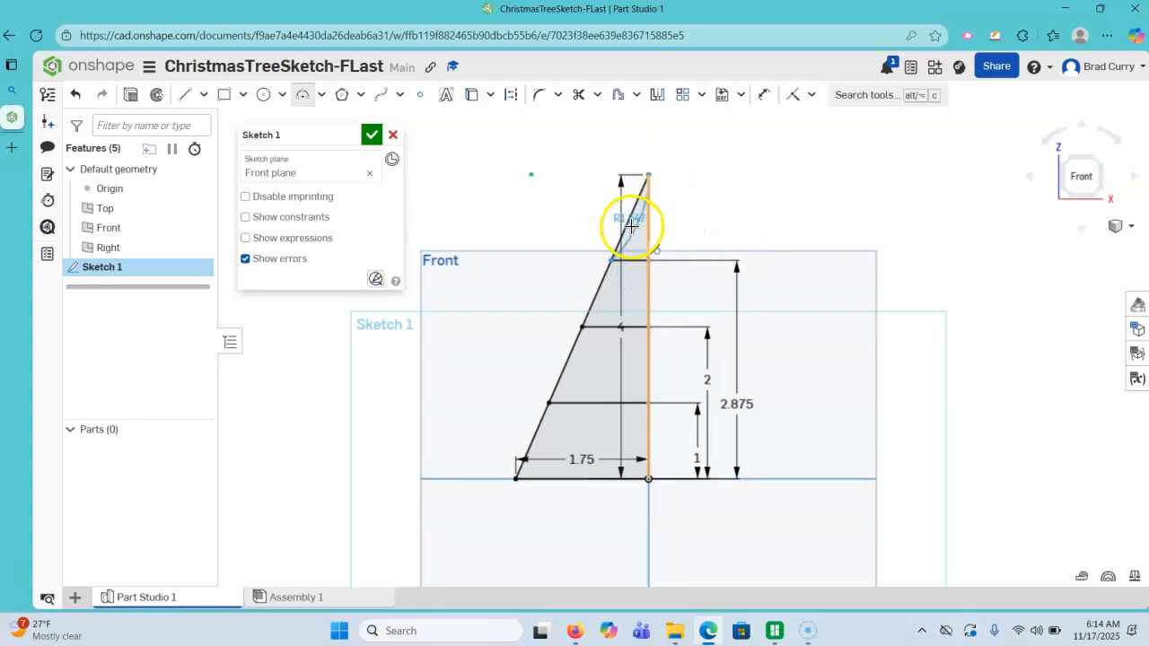
{"action": "scroll", "coordinate": [633, 224], "scroll_direction": "up", "scroll_amount": 4}
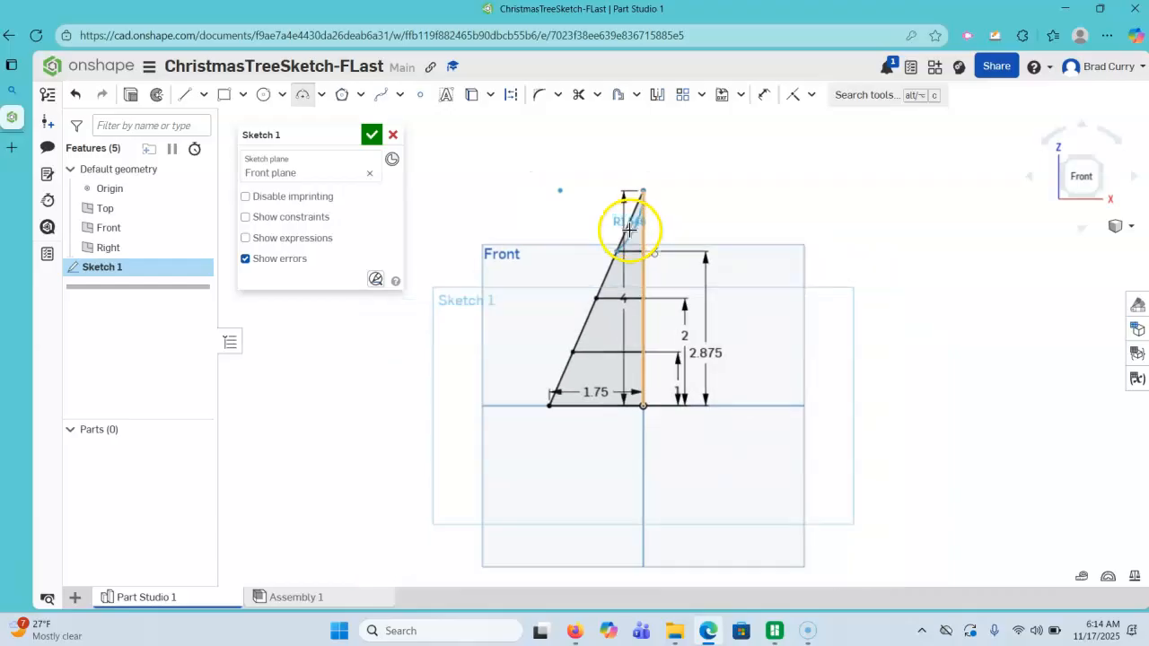
{"action": "scroll", "coordinate": [635, 220], "scroll_direction": "up", "scroll_amount": 1}
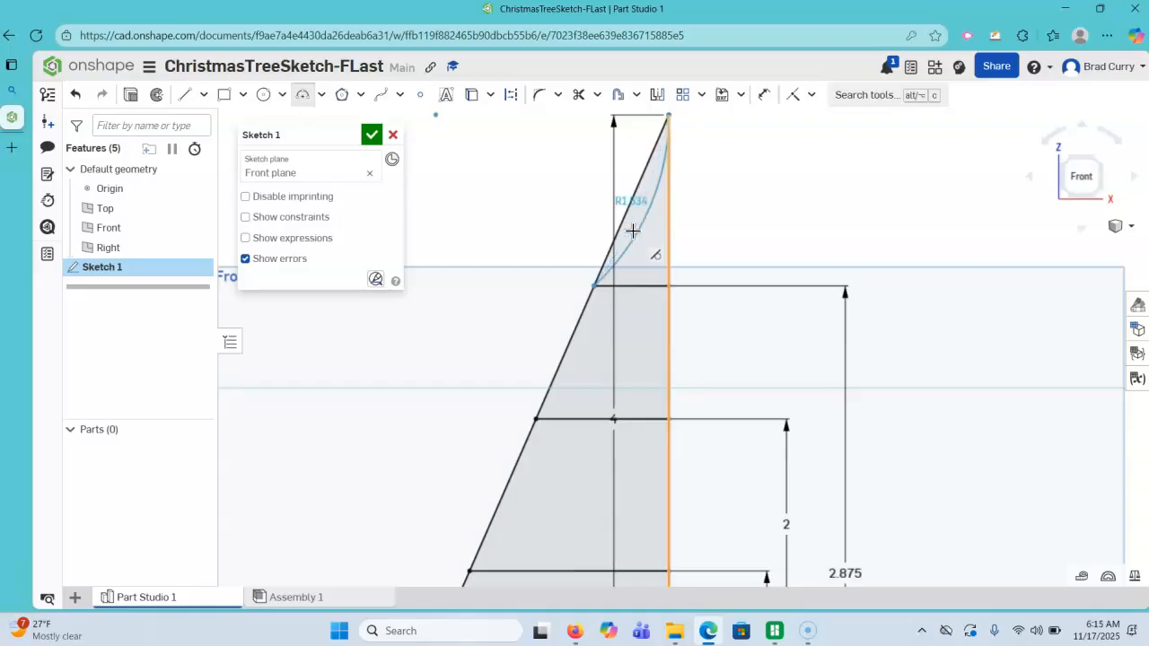
{"action": "left_click", "coordinate": [629, 229]}
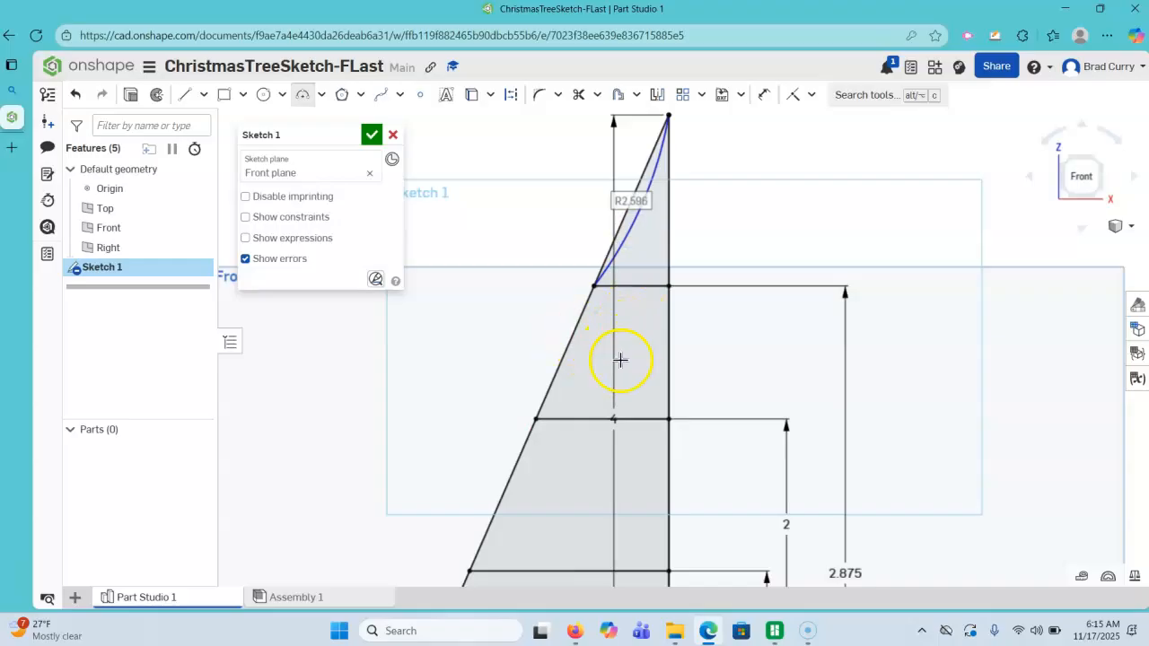
Step: Draw a three-point arc of about 2.3 in radius from the middle line's outer end to just inside the upper line's outer end
{"action": "middle_click_drag", "start_coordinate": [523, 287], "coordinate": [522, 211]}
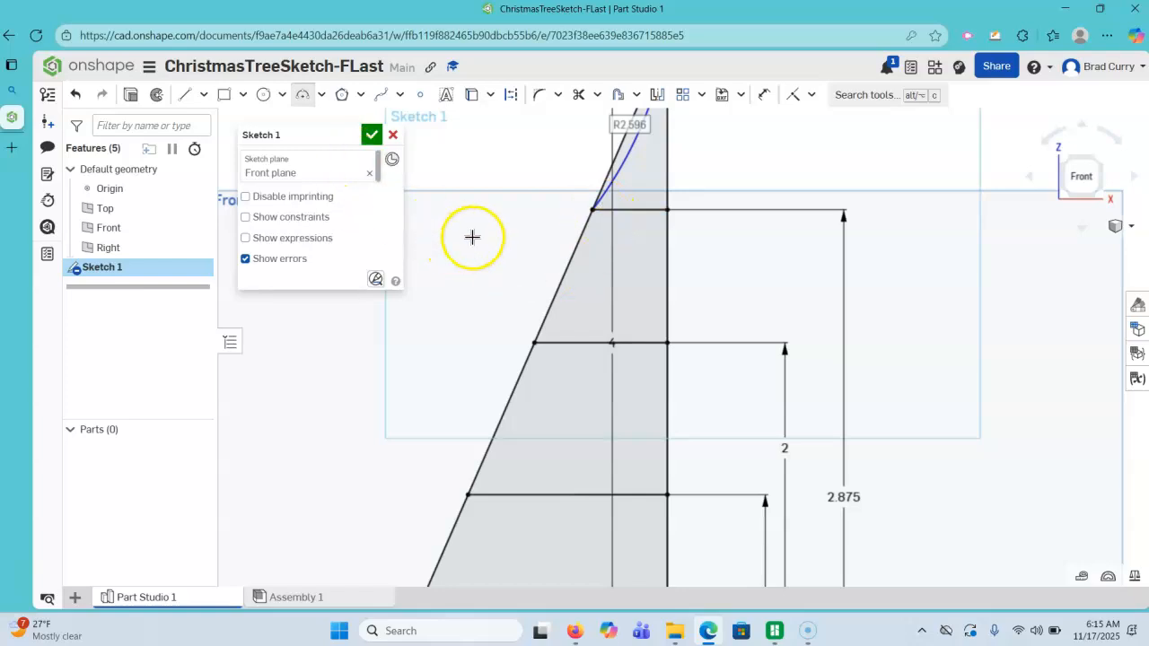
{"action": "left_click", "coordinate": [533, 343]}
{"action": "left_click", "coordinate": [607, 209]}
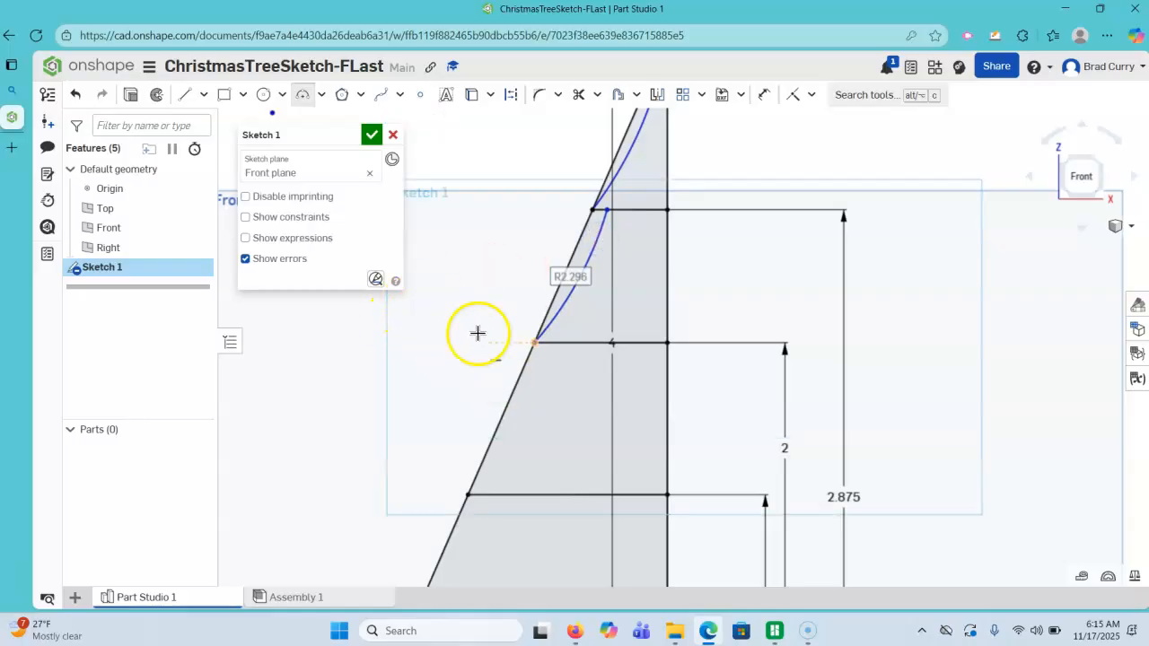
Step: Draw inward-curving arcs on the two lowest tiers, radii about 2.09 and 2.35 in, each ending just inside the outer end of the line above
{"action": "left_click", "coordinate": [468, 495]}
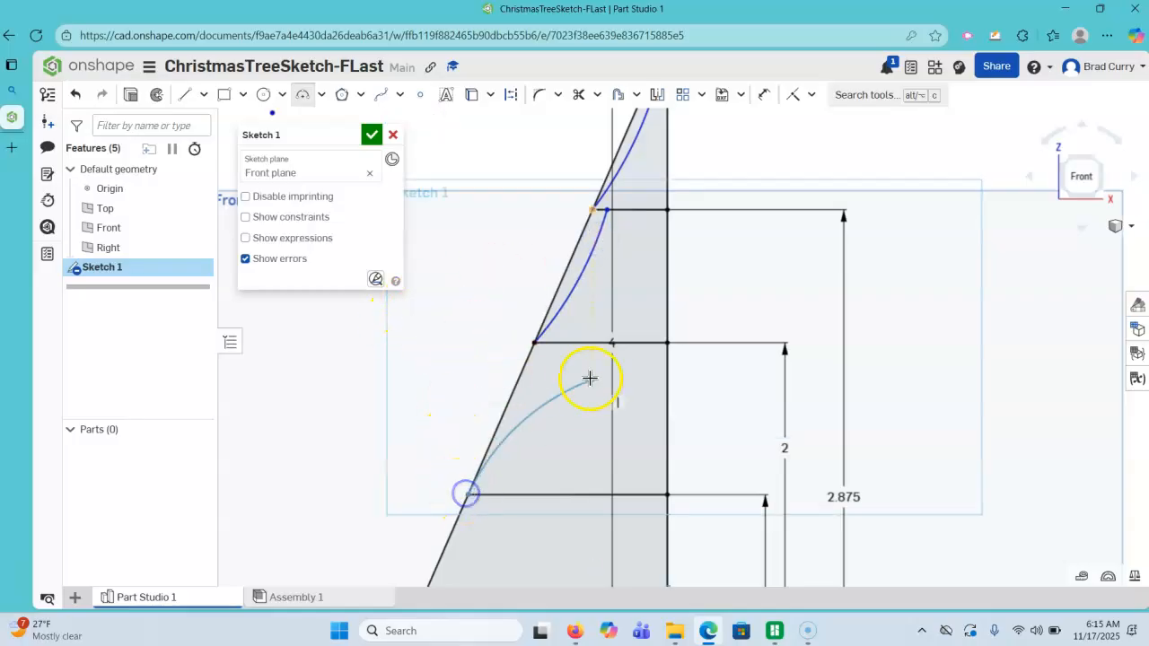
{"action": "left_click", "coordinate": [555, 342]}
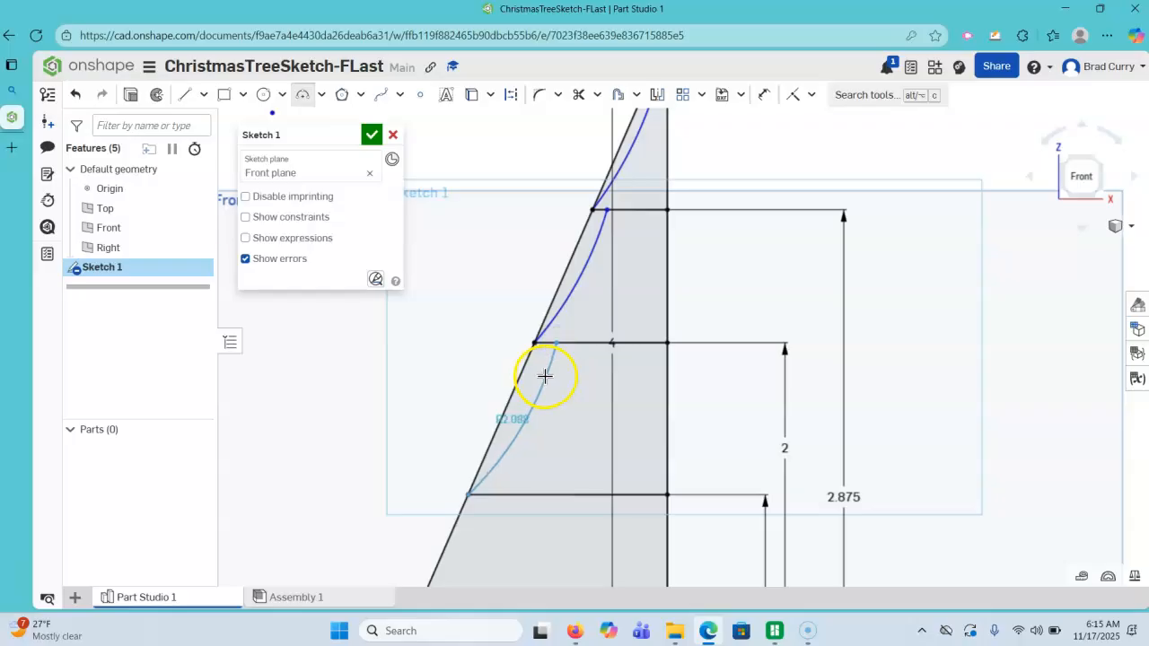
{"action": "middle_click_drag", "start_coordinate": [443, 382], "coordinate": [455, 279]}
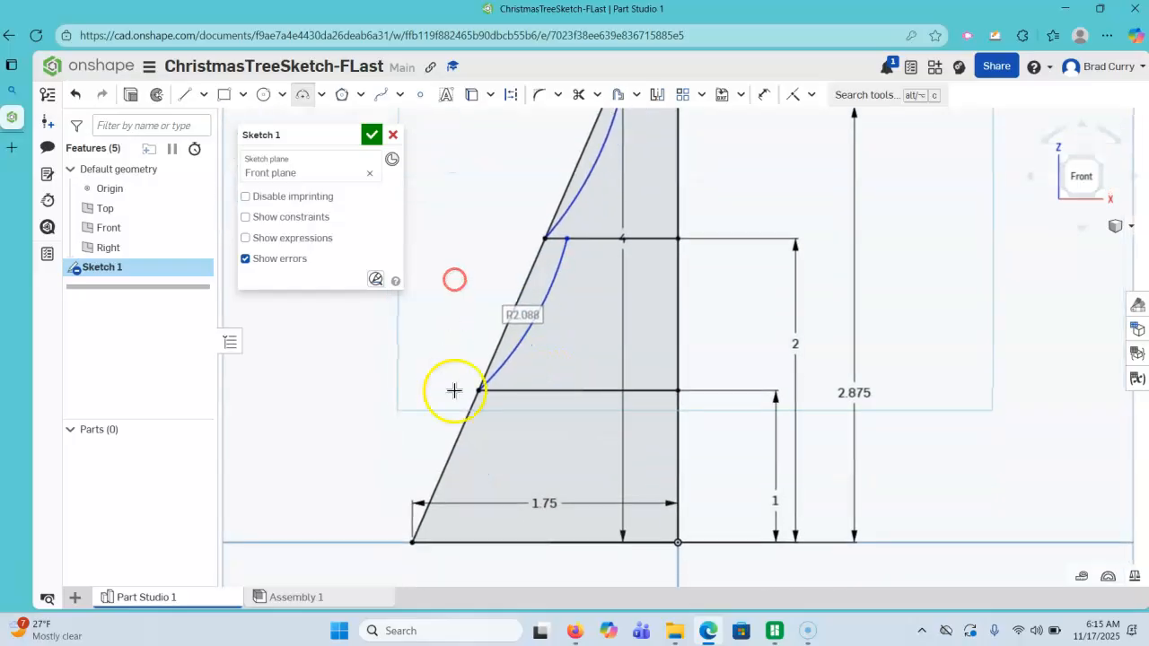
{"action": "left_click", "coordinate": [412, 541]}
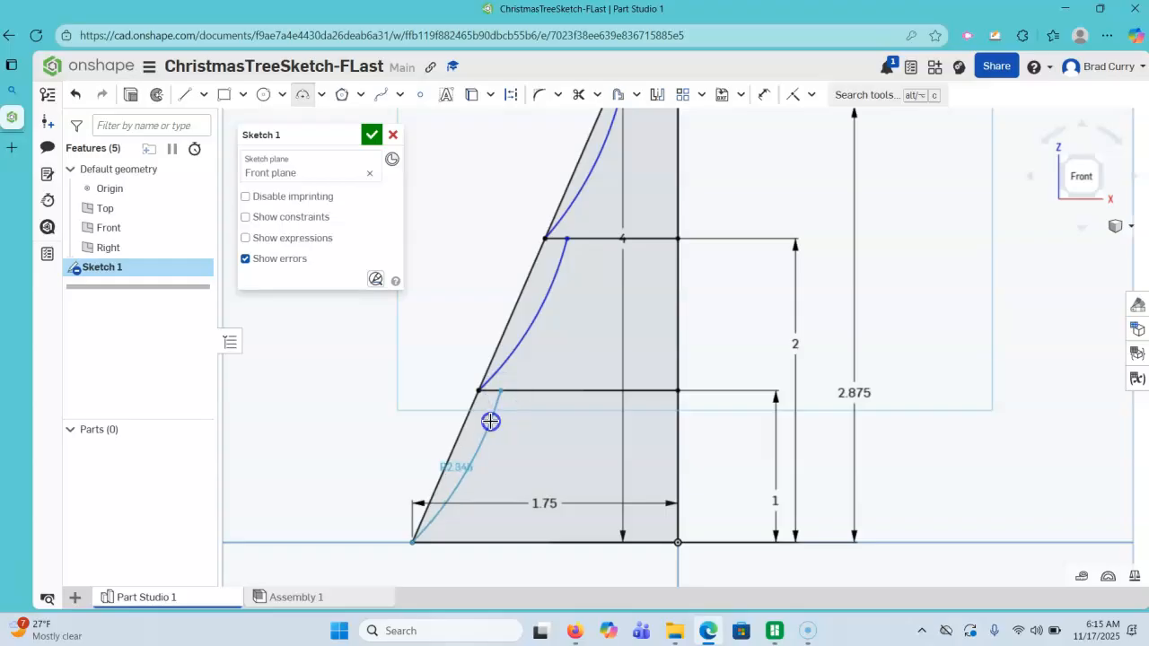
{"action": "left_click", "coordinate": [490, 422]}
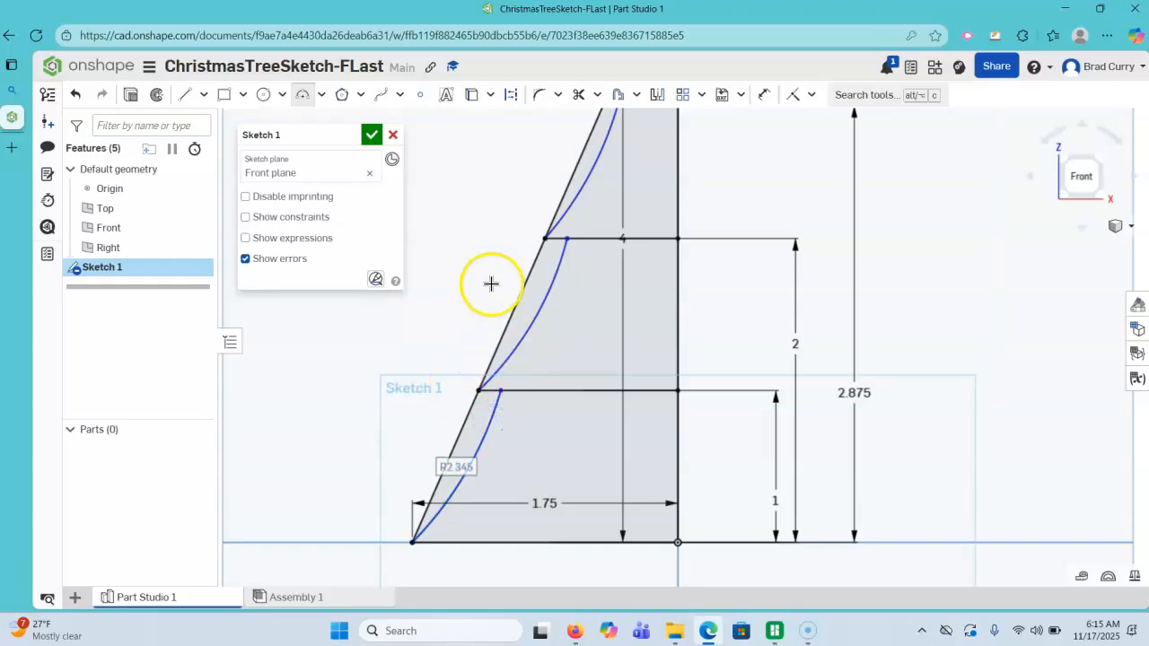
Step: Trim away the triangle's slanted edge outside the arcs on all four tiers
{"action": "left_click", "coordinate": [581, 97]}
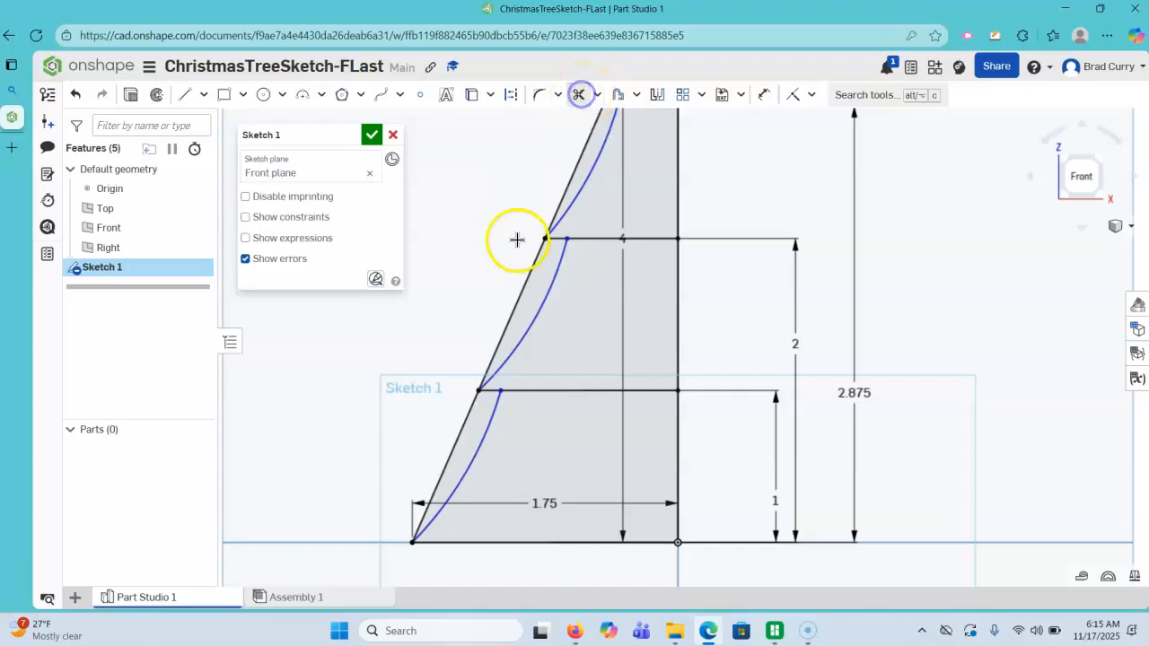
{"action": "left_click", "coordinate": [470, 413]}
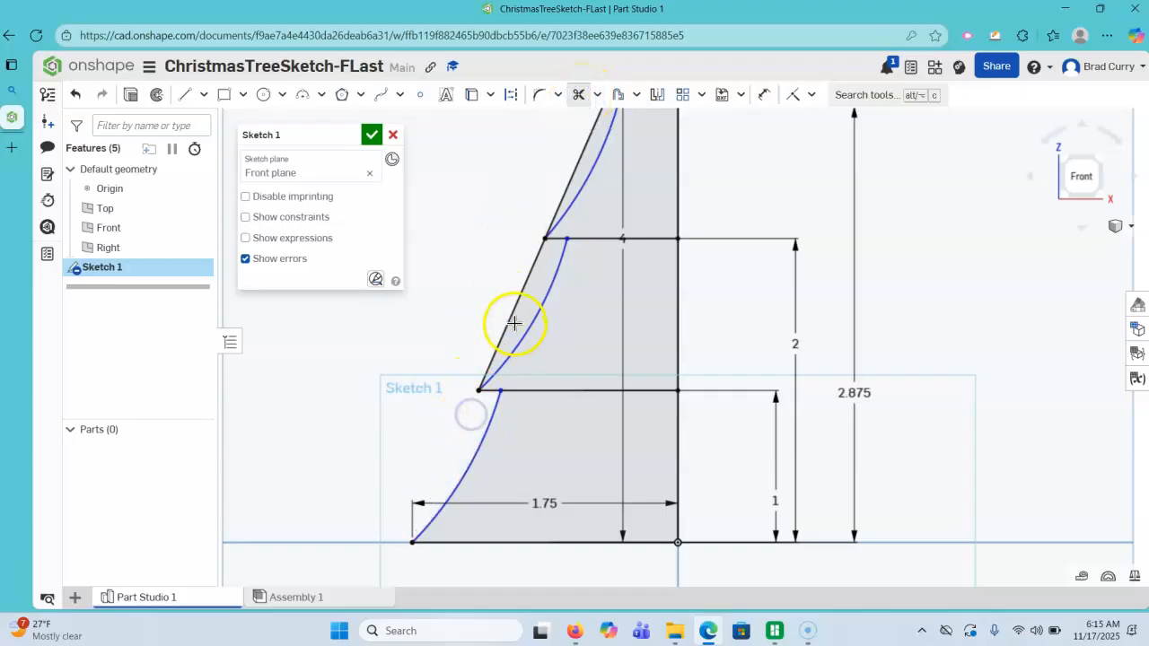
{"action": "left_click", "coordinate": [513, 316]}
{"action": "left_click", "coordinate": [546, 218]}
{"action": "middle_click_drag", "start_coordinate": [469, 271], "coordinate": [516, 193]}
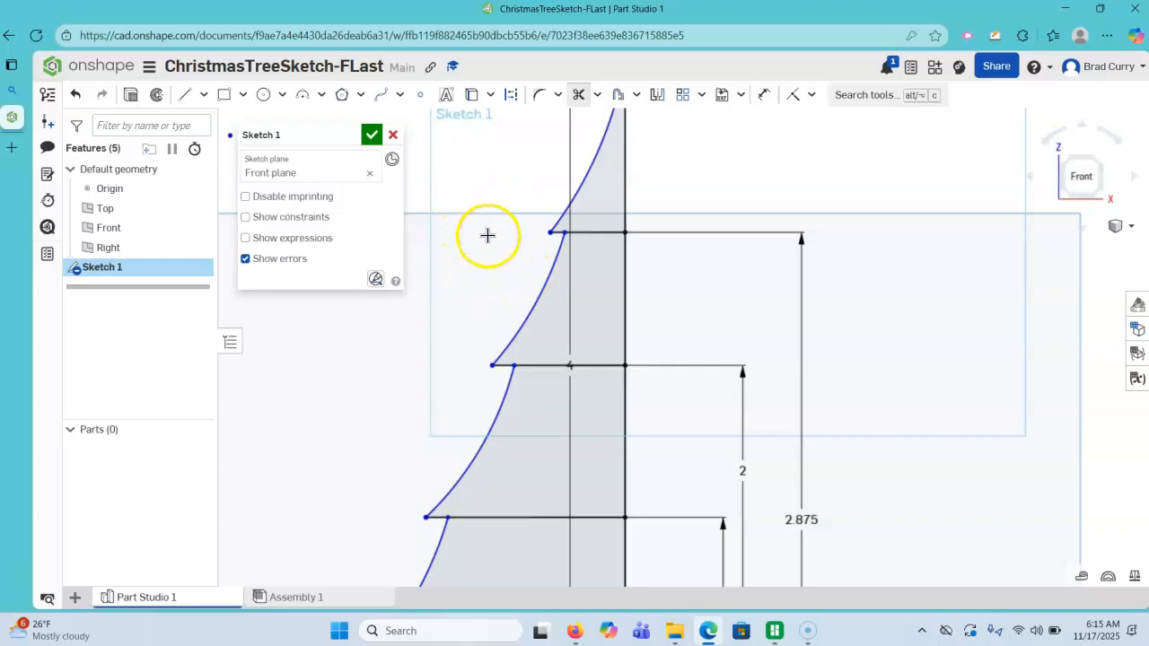
{"action": "scroll", "coordinate": [508, 216], "scroll_direction": "down", "scroll_amount": 4}
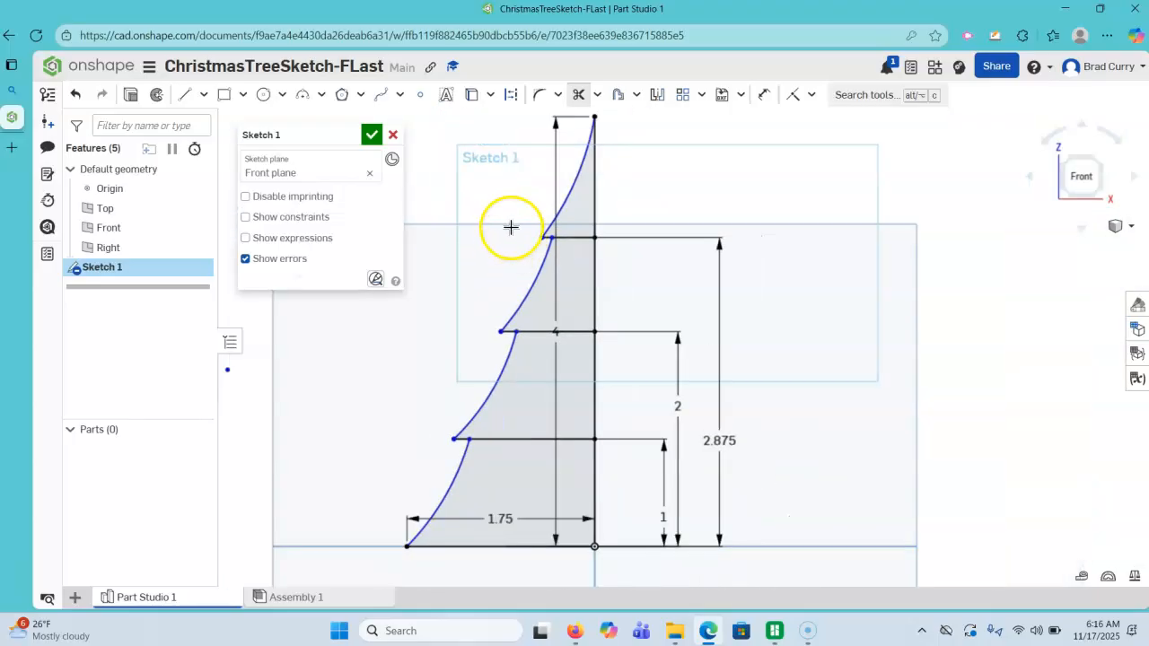
{"action": "middle_click_drag", "start_coordinate": [514, 205], "coordinate": [512, 190]}
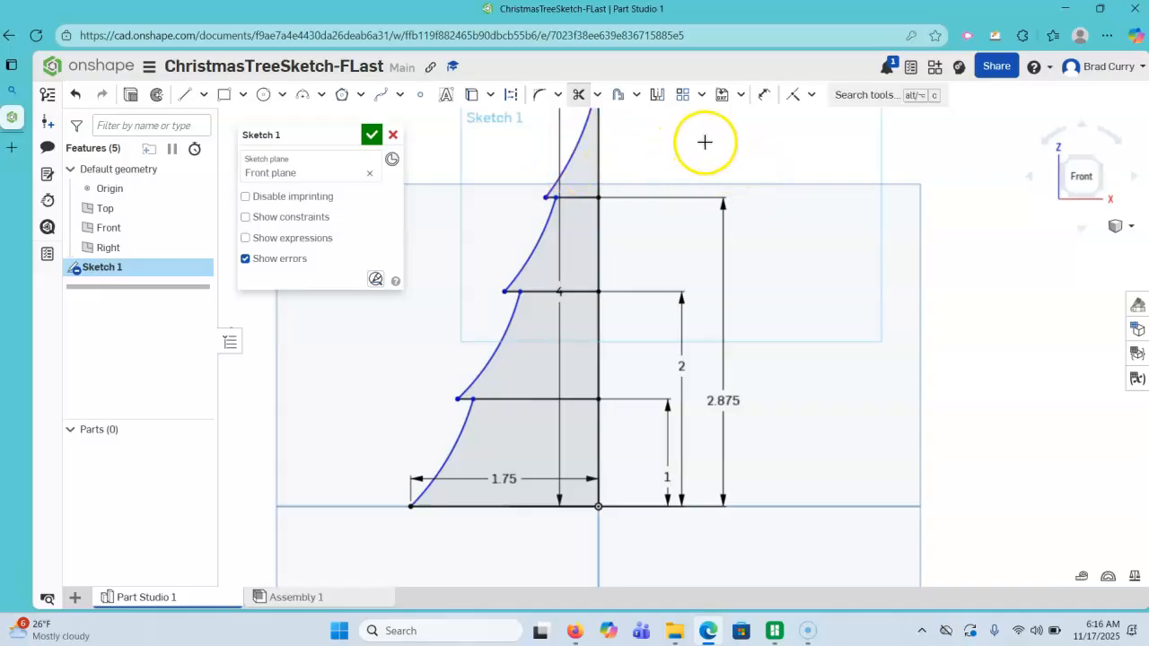
{"action": "mouse_move", "coordinate": [688, 147]}
{"action": "middle_mouse_down"}
{"action": "mouse_move", "coordinate": [726, 149]}
{"action": "mouse_move", "coordinate": [723, 174]}
{"action": "middle_mouse_up"}
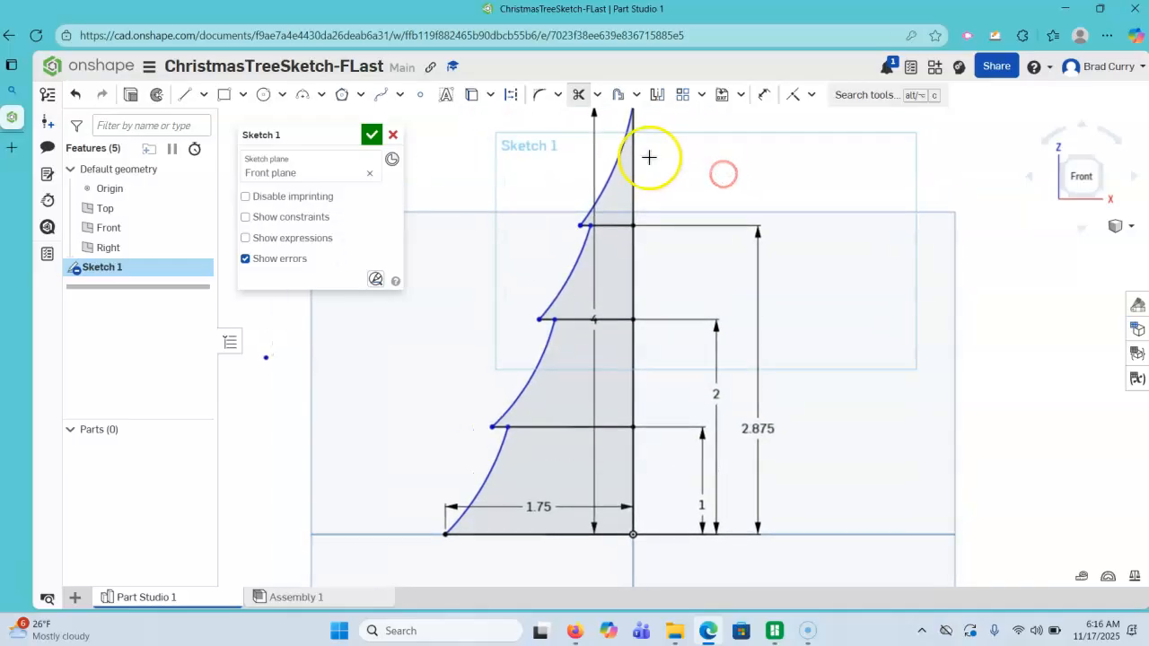
Step: Dimension the gap between the two arc endpoints at the upper crossing line's outer end as 0.080 in
{"action": "left_click", "coordinate": [767, 95]}
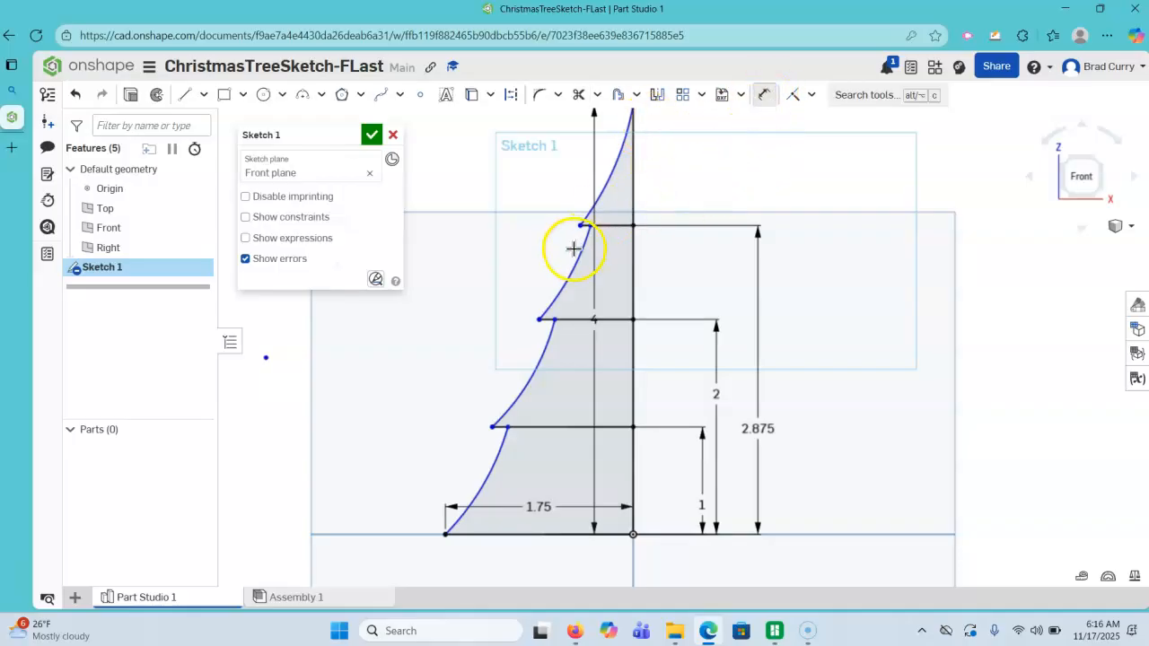
{"action": "scroll", "coordinate": [565, 237], "scroll_direction": "down", "scroll_amount": 3}
{"action": "scroll", "coordinate": [575, 224], "scroll_direction": "up", "scroll_amount": 4}
{"action": "scroll", "coordinate": [574, 221], "scroll_direction": "up", "scroll_amount": 3}
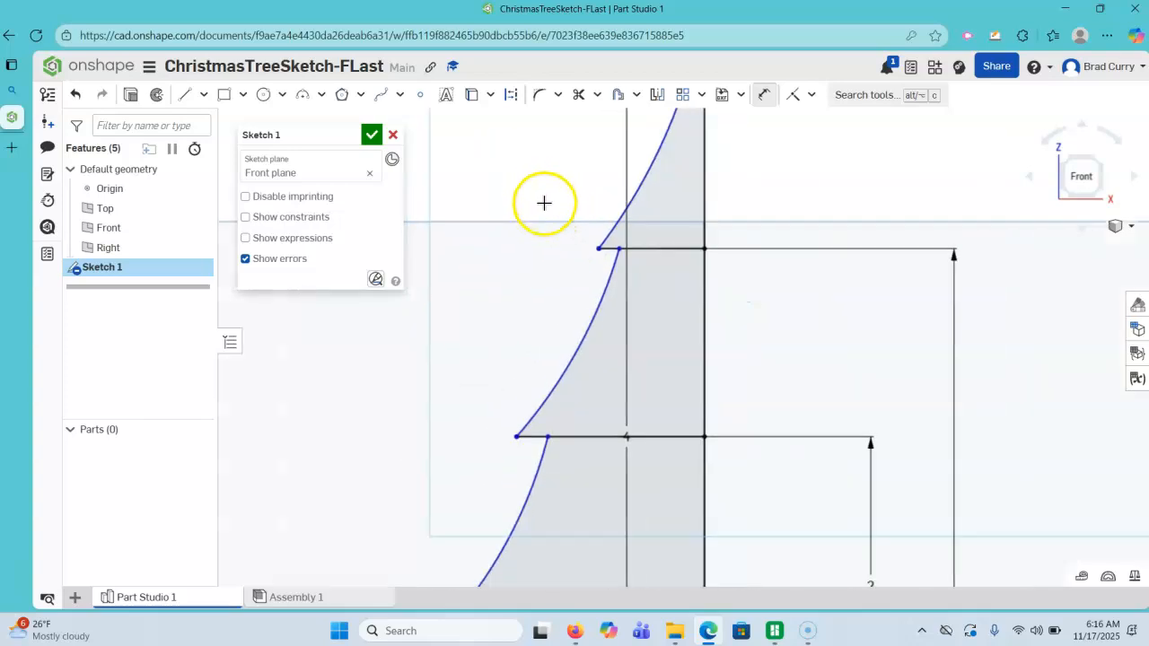
{"action": "middle_click_drag", "start_coordinate": [533, 226], "coordinate": [523, 157]}
{"action": "scroll", "coordinate": [524, 157], "scroll_direction": "up", "scroll_amount": 2}
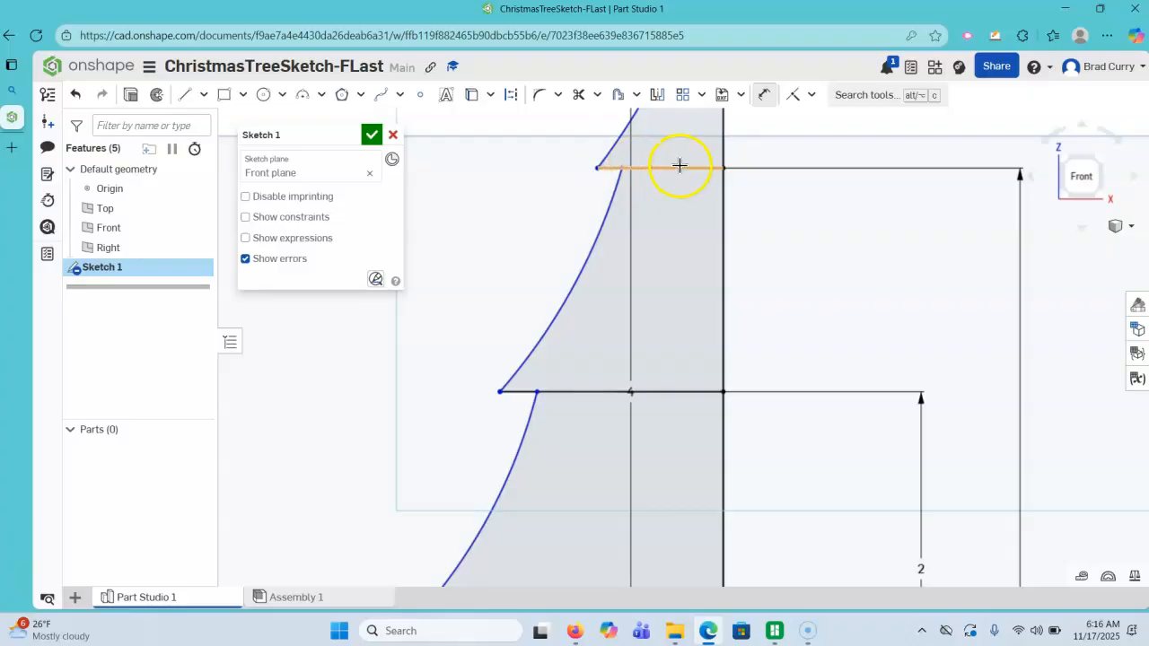
{"action": "left_click", "coordinate": [616, 170]}
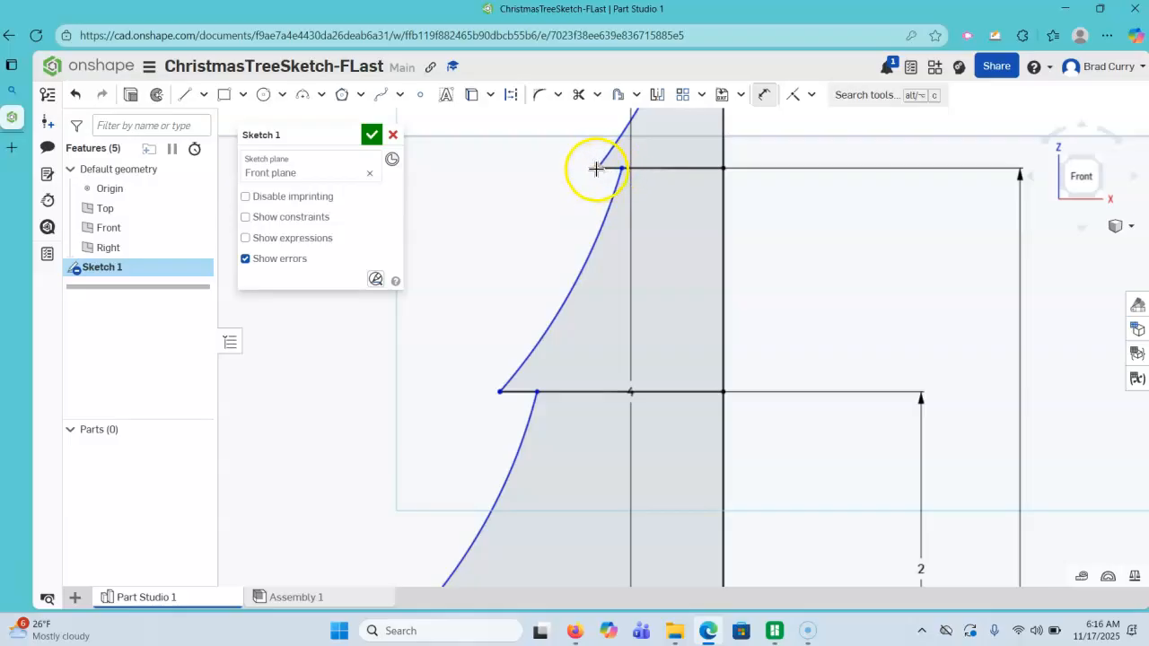
{"action": "left_click", "coordinate": [597, 169]}
{"action": "left_click", "coordinate": [623, 168]}
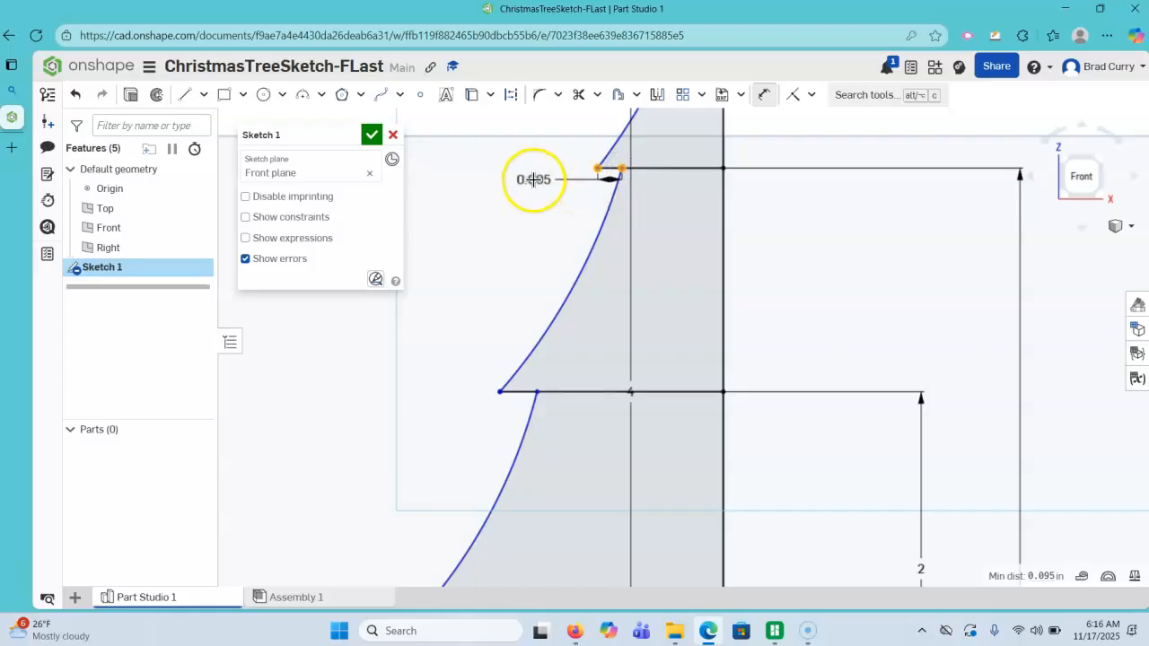
{"action": "left_click", "coordinate": [532, 179]}
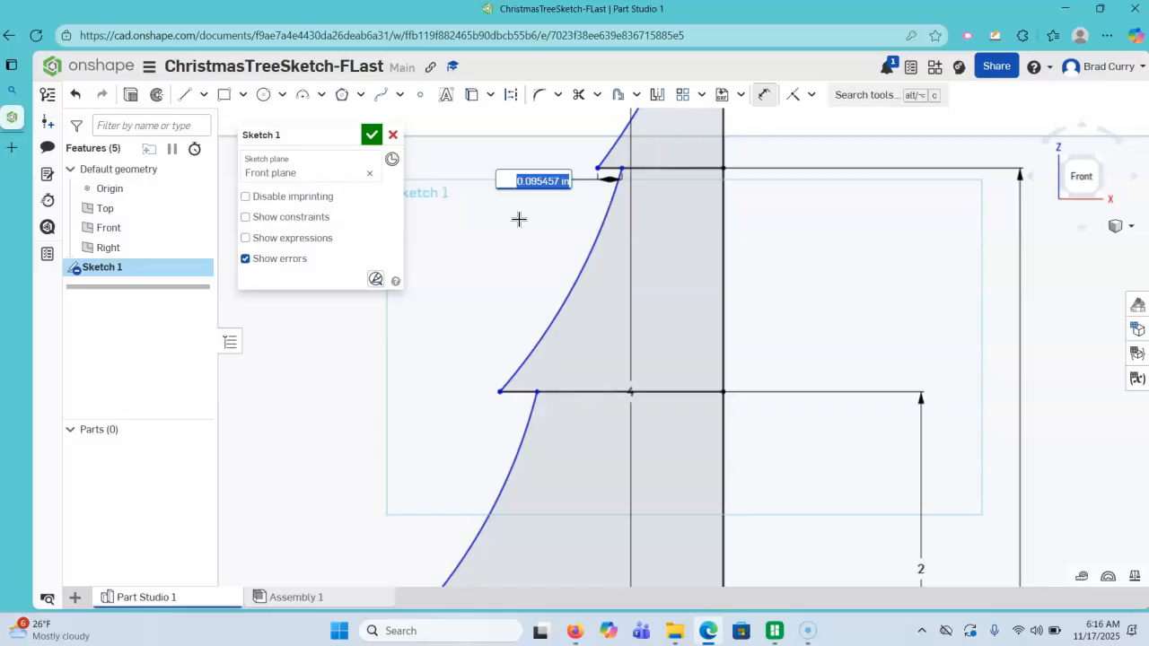
{"action": "type", "text": "0"}
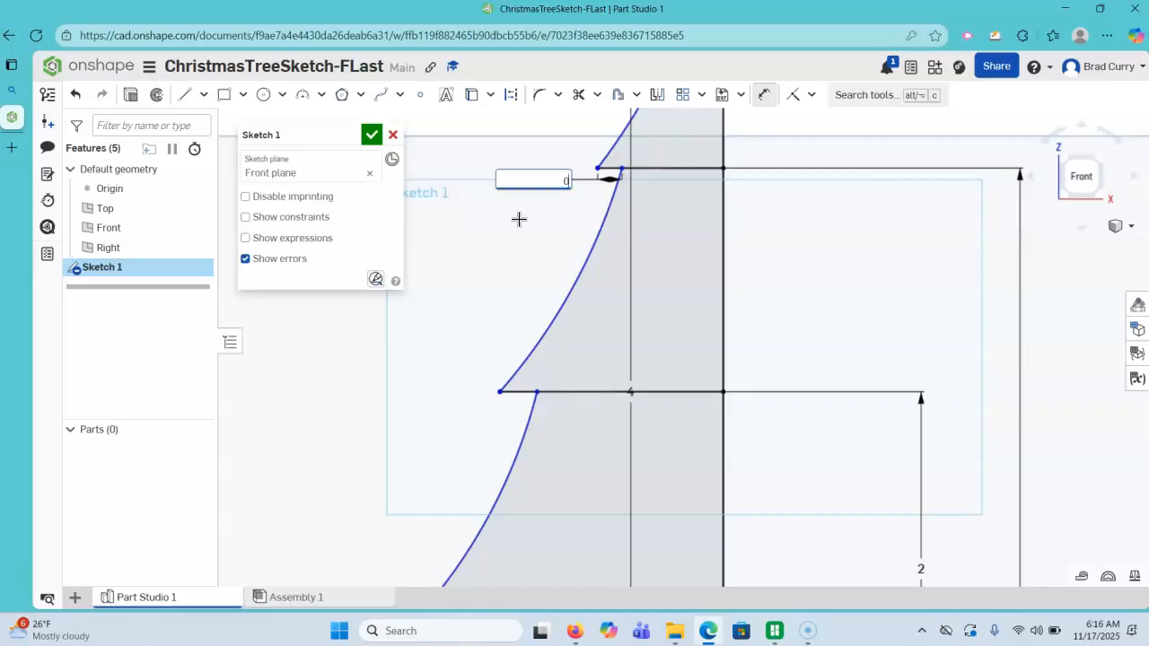
{"action": "type", "text": ".080"}
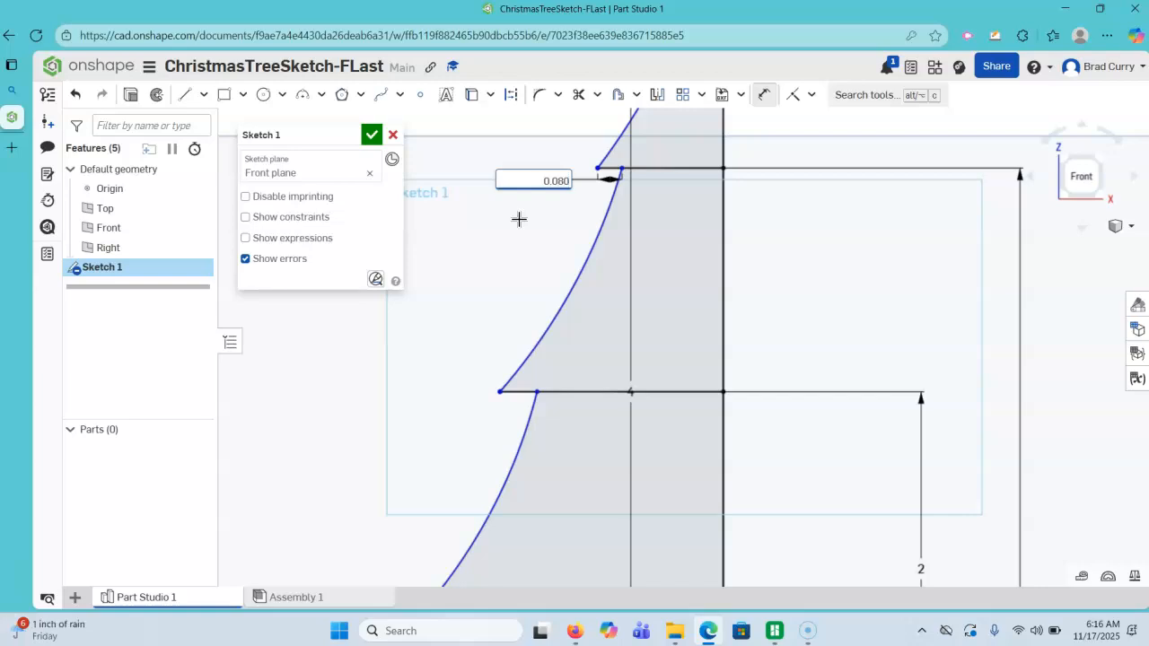
{"action": "key", "text": "Return"}
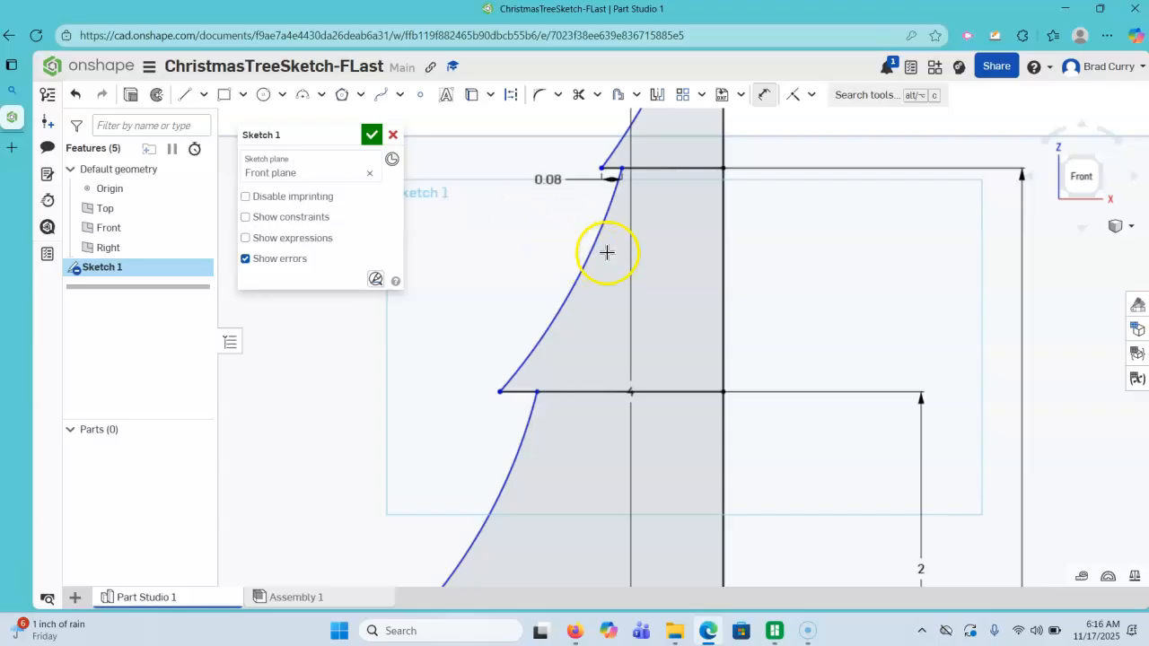
Step: Dimension the gap between the two arc endpoints at the middle crossing line's outer end as 0.100 in
{"action": "scroll", "coordinate": [605, 252], "scroll_direction": "up", "scroll_amount": 3}
{"action": "scroll", "coordinate": [606, 239], "scroll_direction": "down", "scroll_amount": 5}
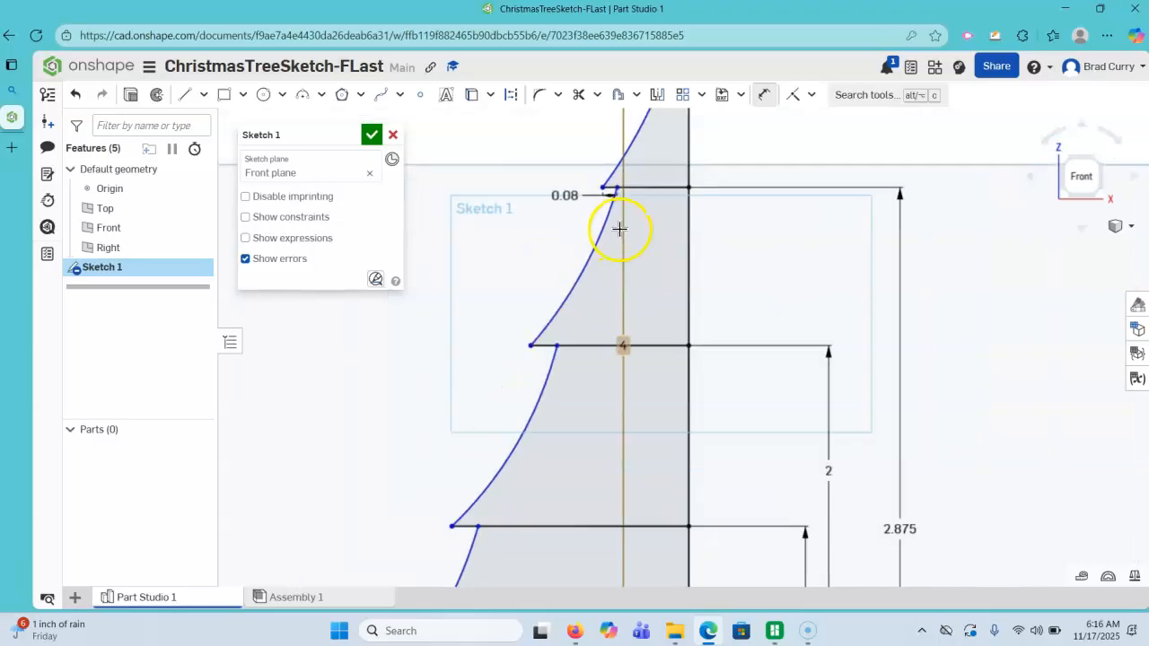
{"action": "left_click", "coordinate": [530, 345]}
{"action": "left_click", "coordinate": [557, 345]}
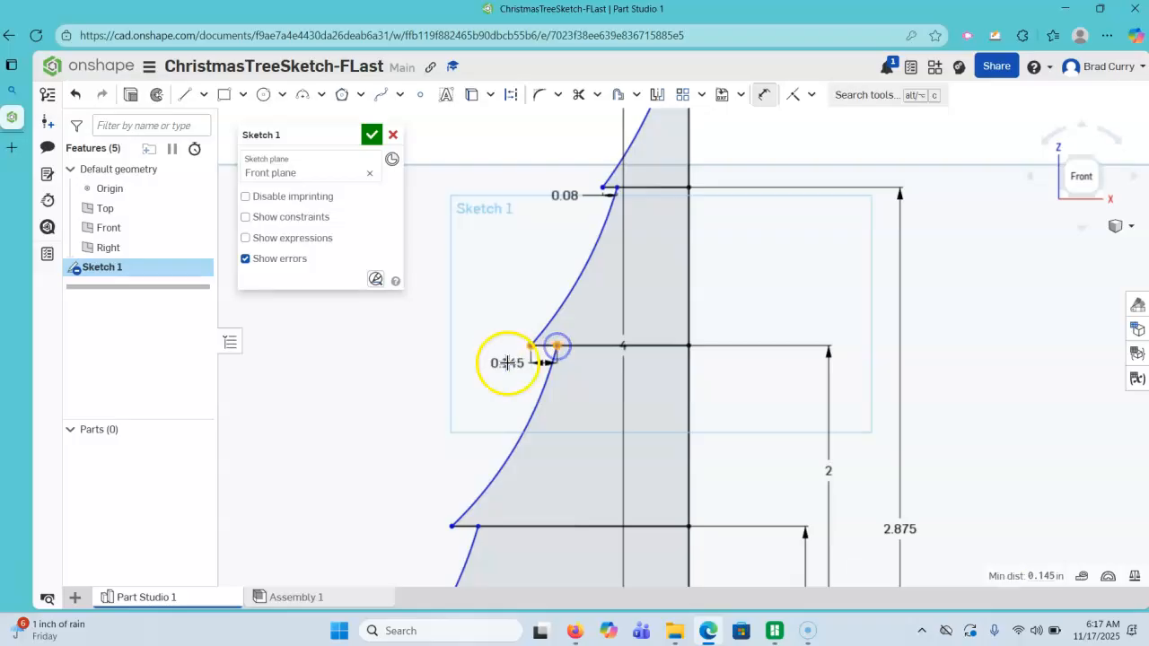
{"action": "left_click", "coordinate": [490, 361]}
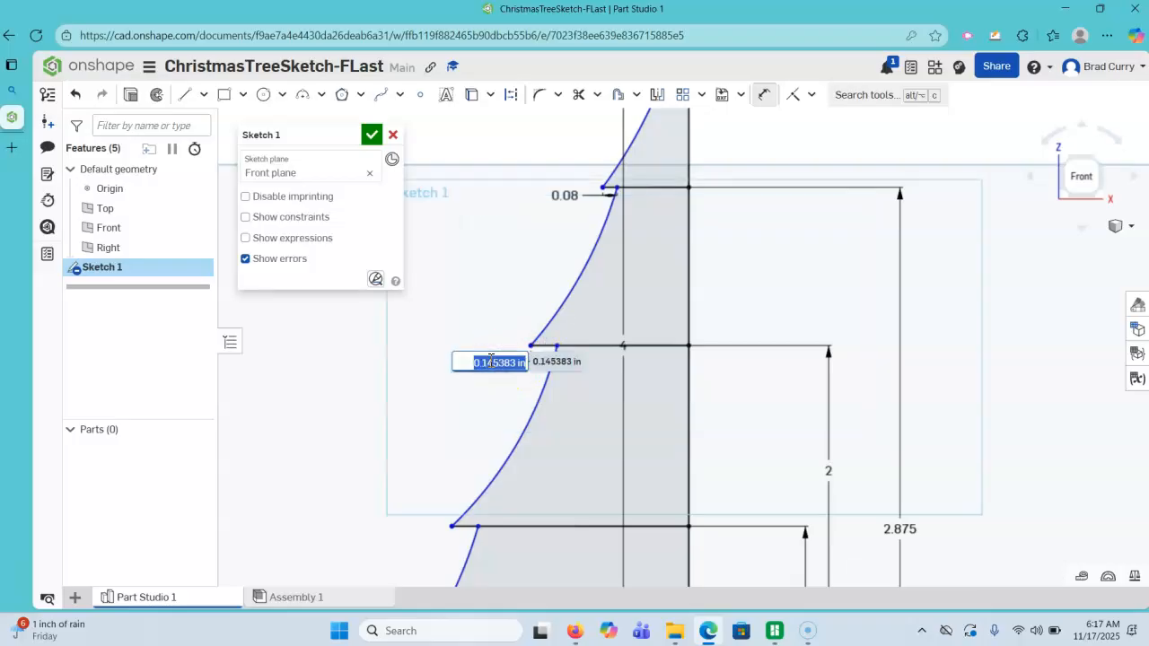
{"action": "key", "text": "BackSpace"}
{"action": "type", "text": ".100"}
{"action": "key", "text": "Return"}
Step: Dimension the gap between the two arc endpoints at the lowest crossing line's outer end as 0.150 in
{"action": "mouse_move", "coordinate": [483, 358]}
{"action": "middle_mouse_down"}
{"action": "mouse_move", "coordinate": [454, 203]}
{"action": "mouse_move", "coordinate": [507, 200]}
{"action": "middle_mouse_up"}
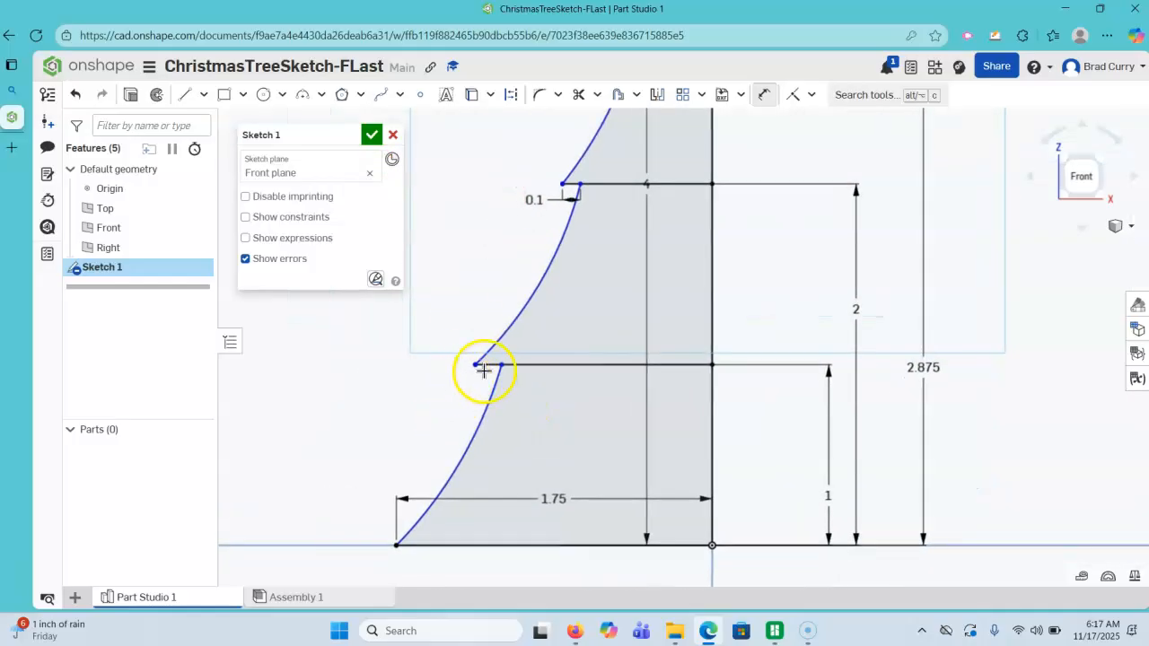
{"action": "left_click", "coordinate": [475, 366]}
{"action": "left_click", "coordinate": [501, 367]}
{"action": "left_click", "coordinate": [420, 402]}
{"action": "key", "text": "BackSpace"}
{"action": "type", "text": ".150"}
{"action": "key", "text": "Return"}
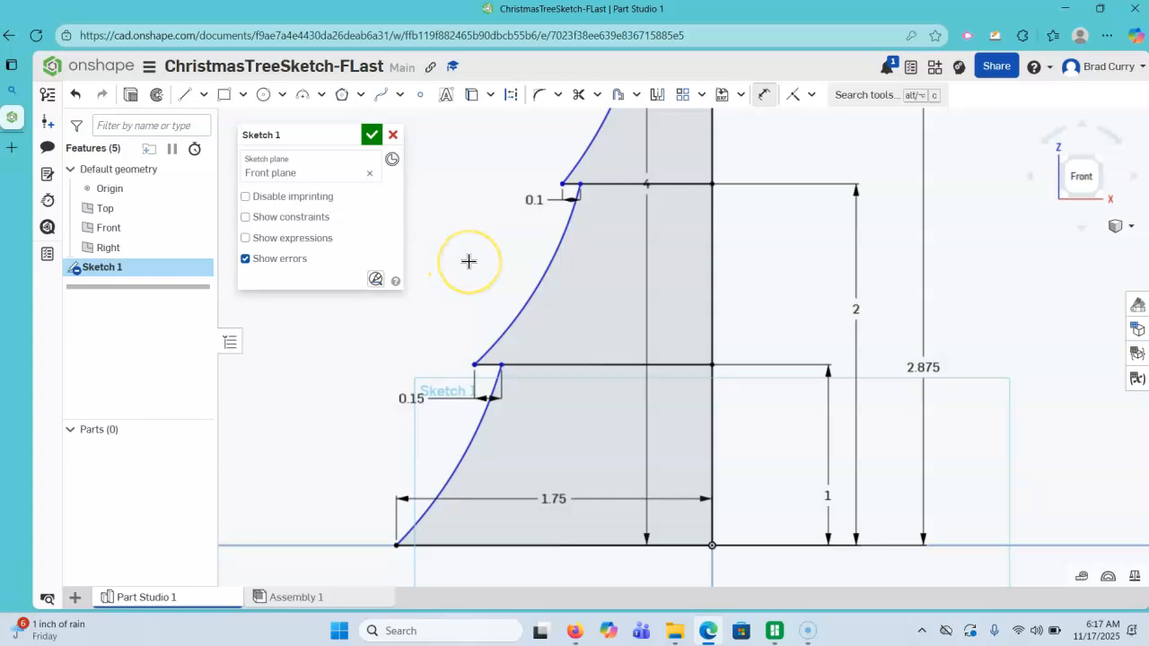
Step: Dimension the radii of the topmost arc and the arc directly below it as 2.5 in each
{"action": "scroll", "coordinate": [468, 255], "scroll_direction": "down", "scroll_amount": 4}
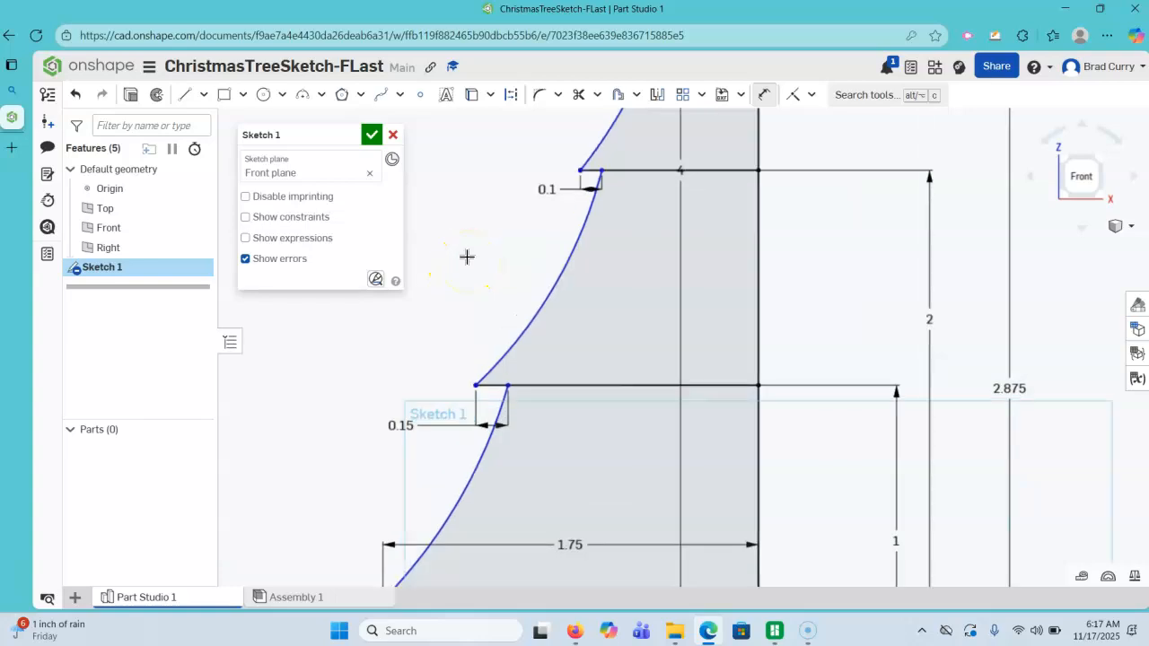
{"action": "scroll", "coordinate": [464, 252], "scroll_direction": "down", "scroll_amount": 1}
{"action": "middle_click_drag", "start_coordinate": [463, 250], "coordinate": [536, 343]}
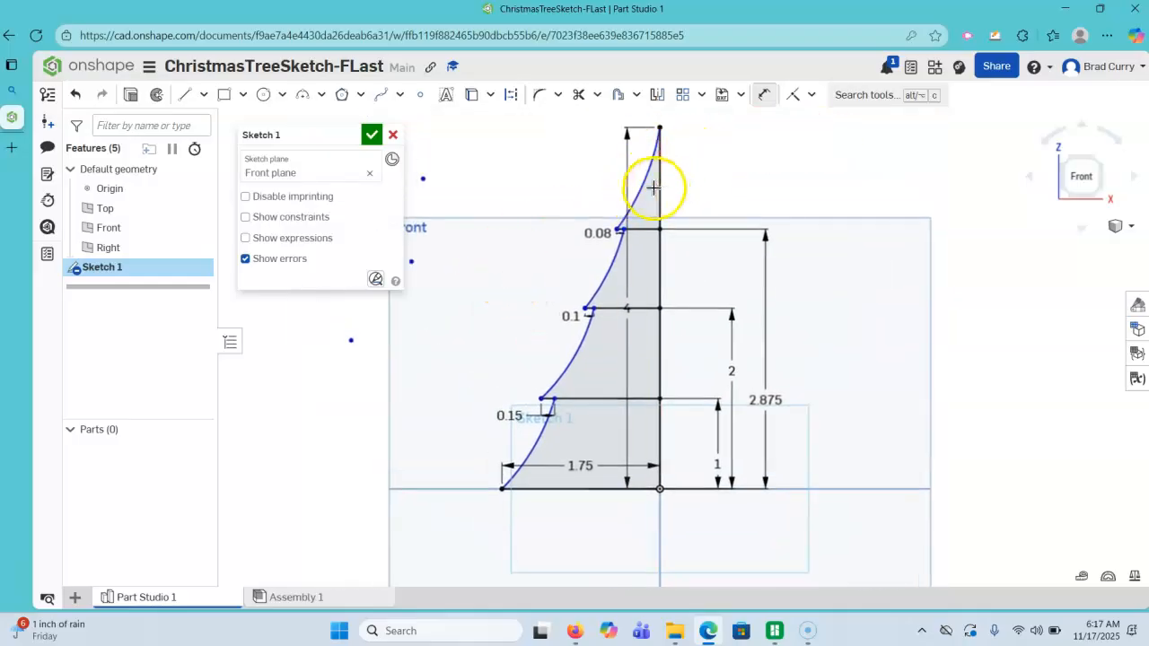
{"action": "left_click_drag", "start_coordinate": [644, 185], "coordinate": [582, 159]}
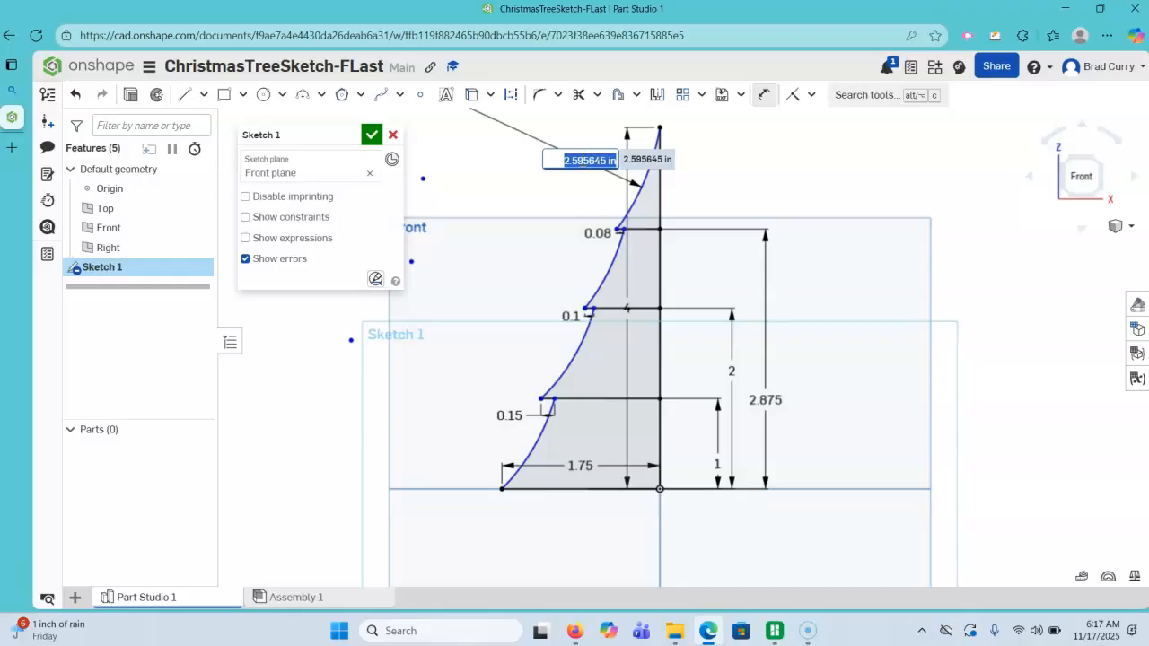
{"action": "type", "text": "2.5"}
{"action": "key", "text": "Return"}
{"action": "left_click", "coordinate": [593, 254]}
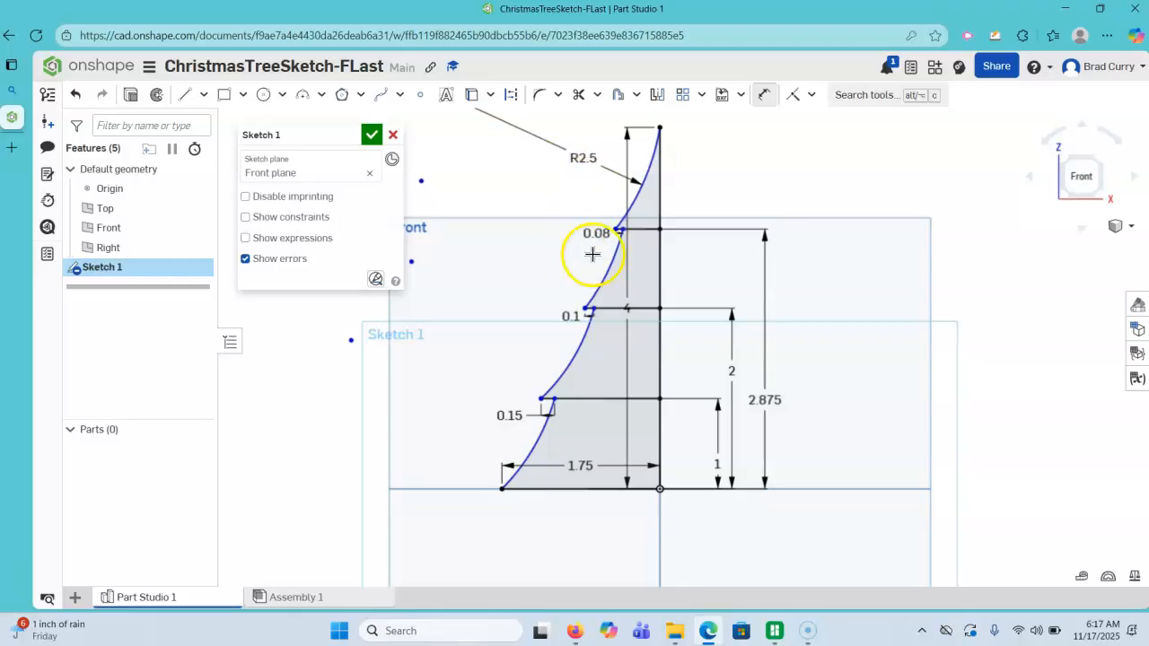
{"action": "left_click", "coordinate": [606, 269]}
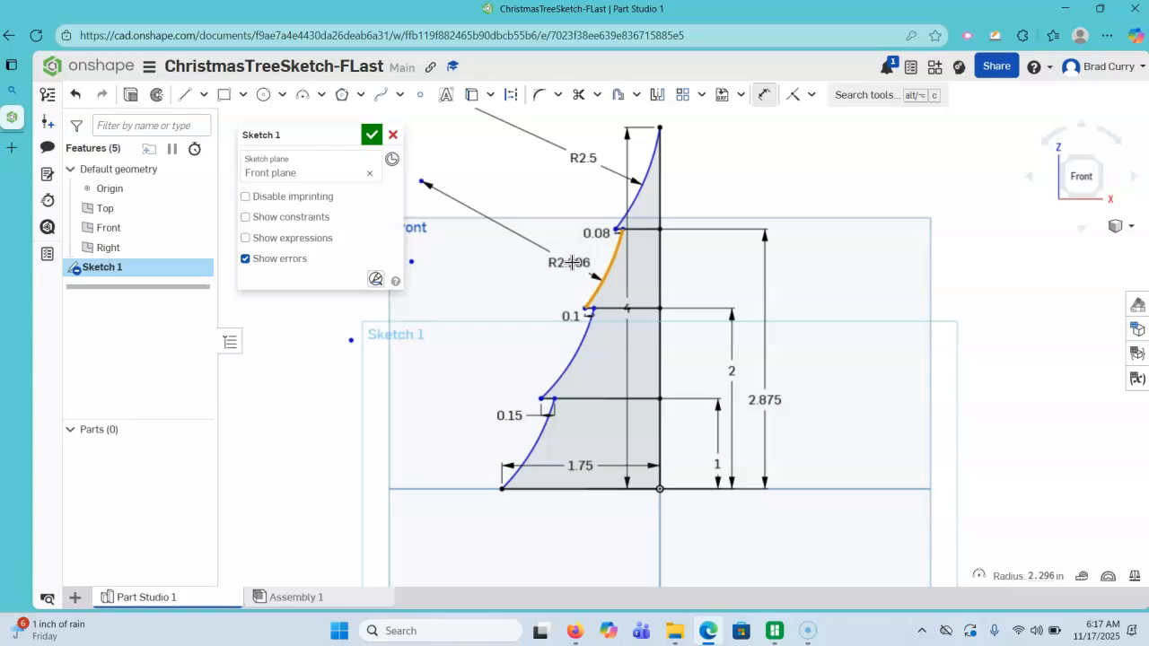
{"action": "left_click", "coordinate": [572, 263]}
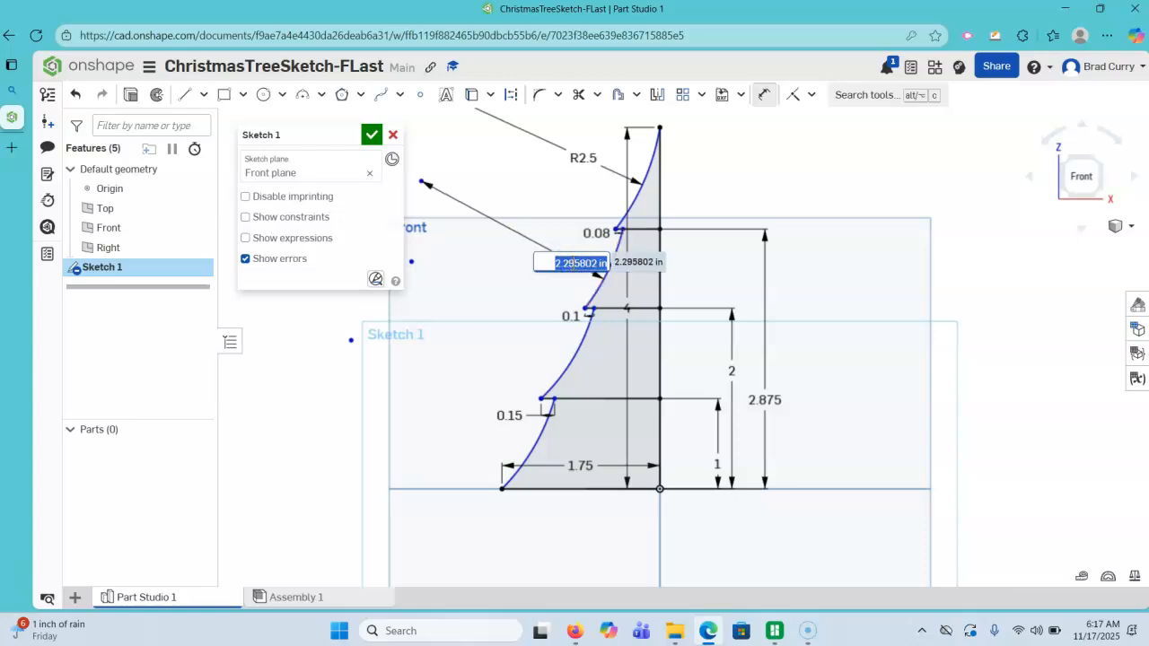
{"action": "type", "text": "2.5"}
{"action": "key", "text": "Return"}
Step: Dimension the radii of the two lowest branch arcs as 2.5 in each
{"action": "left_click", "coordinate": [573, 353]}
{"action": "left_click", "coordinate": [525, 338]}
{"action": "type", "text": "2.5"}
{"action": "key", "text": "Return"}
{"action": "left_click", "coordinate": [585, 443]}
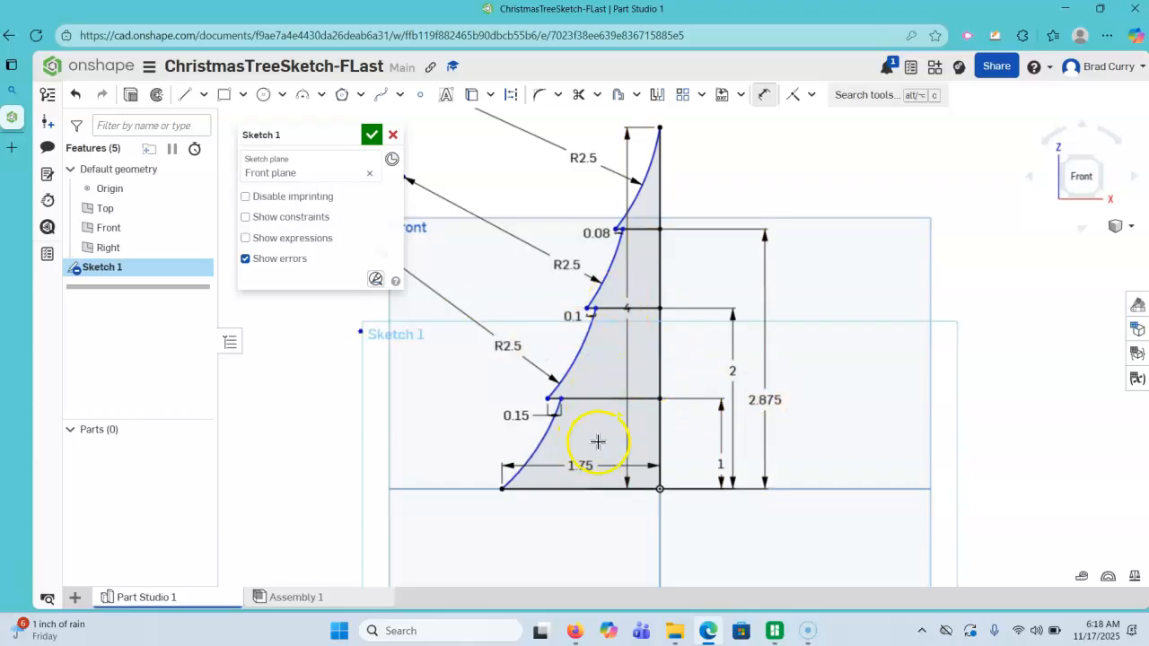
{"action": "left_click", "coordinate": [536, 442]}
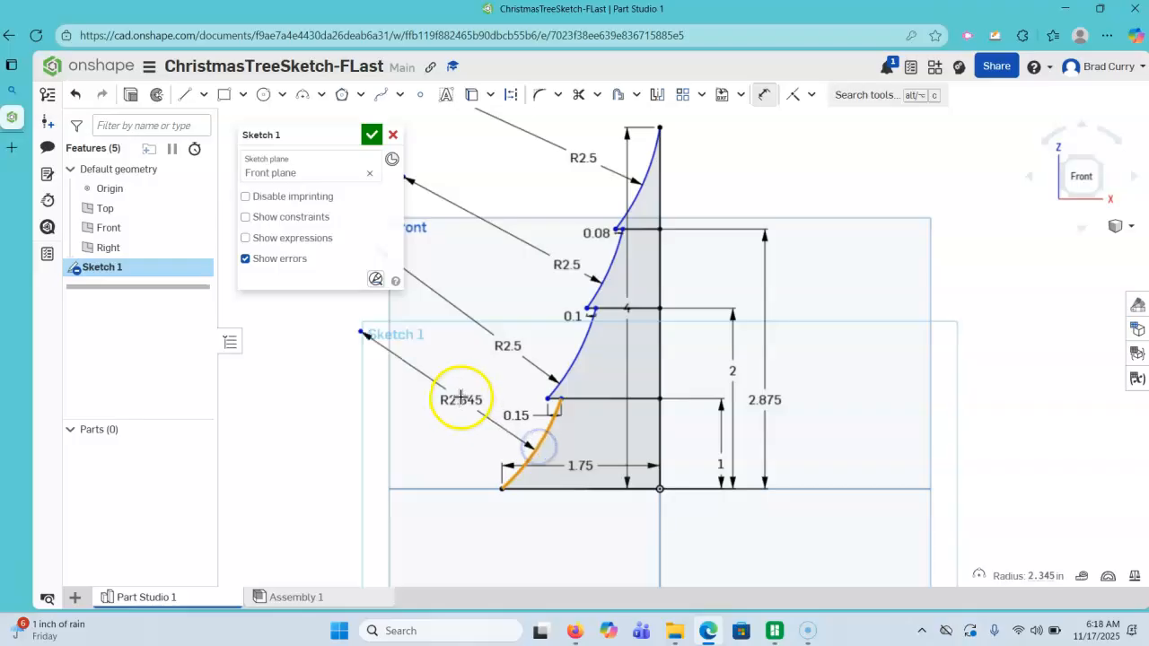
{"action": "left_click", "coordinate": [443, 378]}
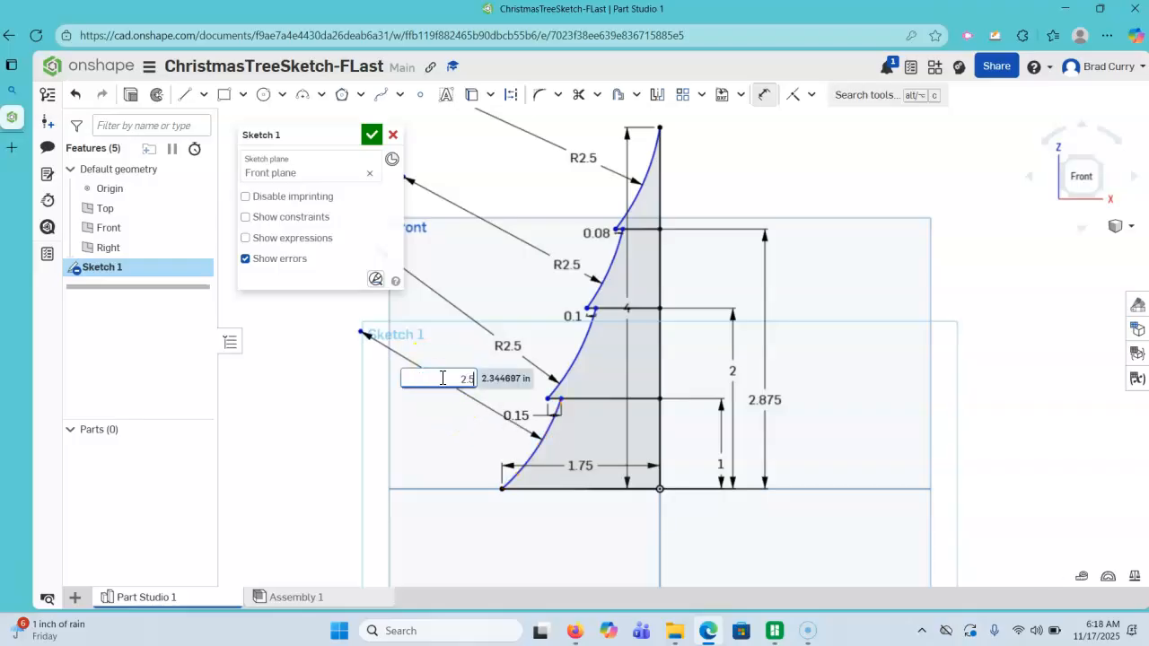
{"action": "type", "text": "2.5"}
{"action": "key", "text": "Return"}
{"action": "left_click", "coordinate": [583, 287]}
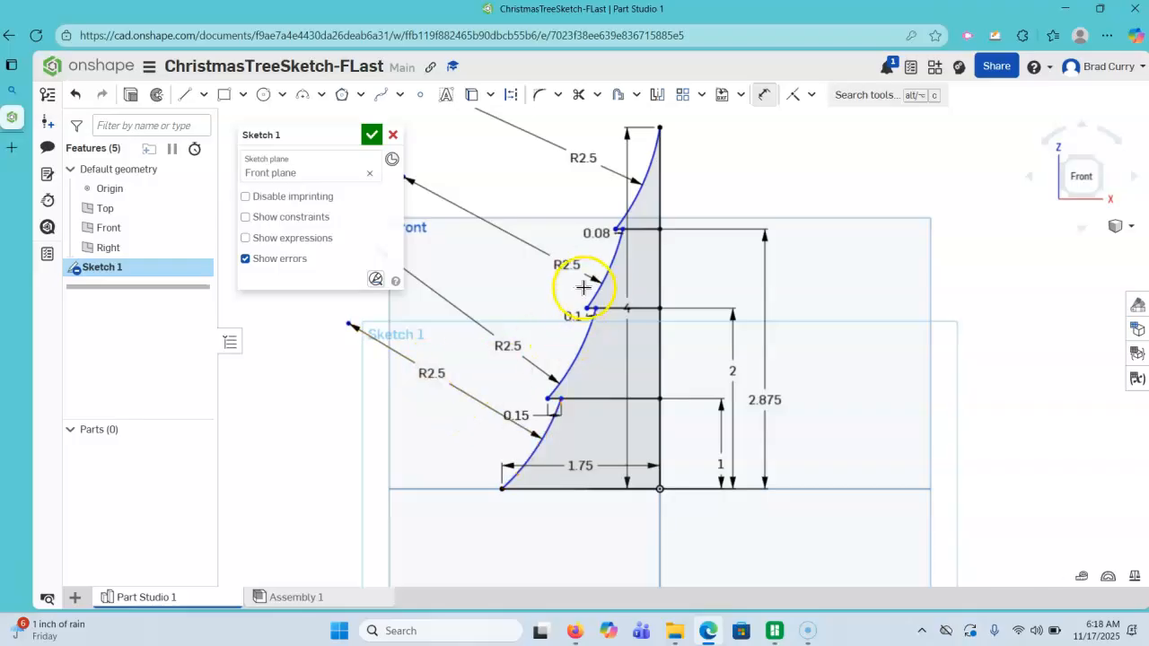
Step: Dimension the lowest crossing line's full length and set it to 1.25 in
{"action": "scroll", "coordinate": [593, 301], "scroll_direction": "up", "scroll_amount": 1}
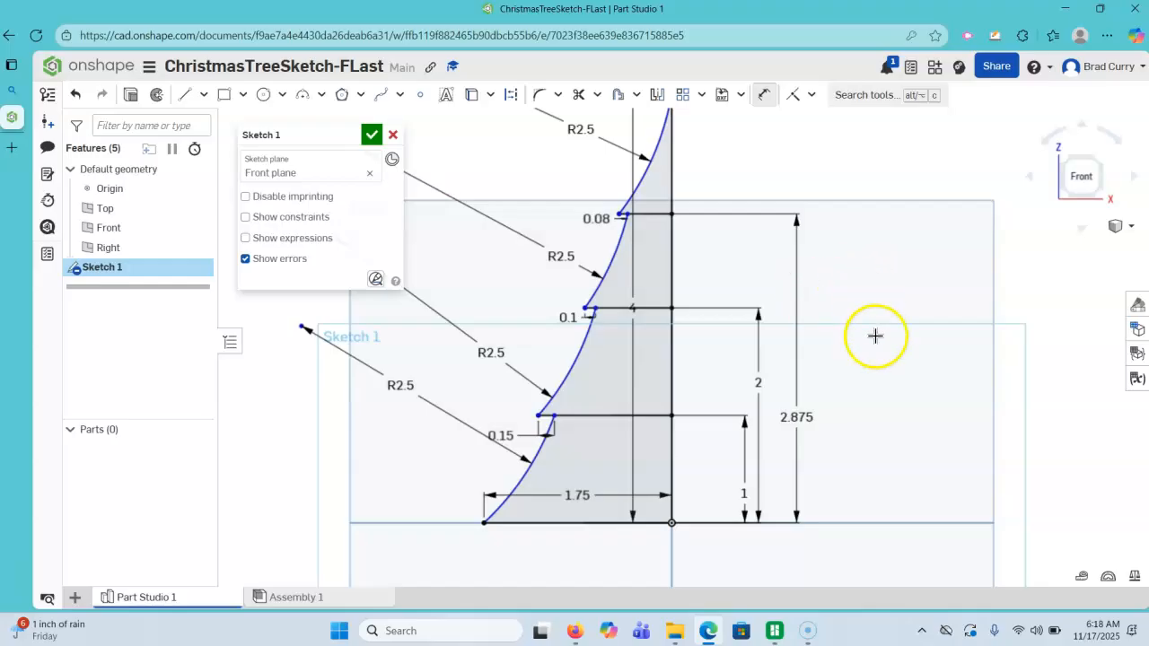
{"action": "left_click", "coordinate": [610, 415]}
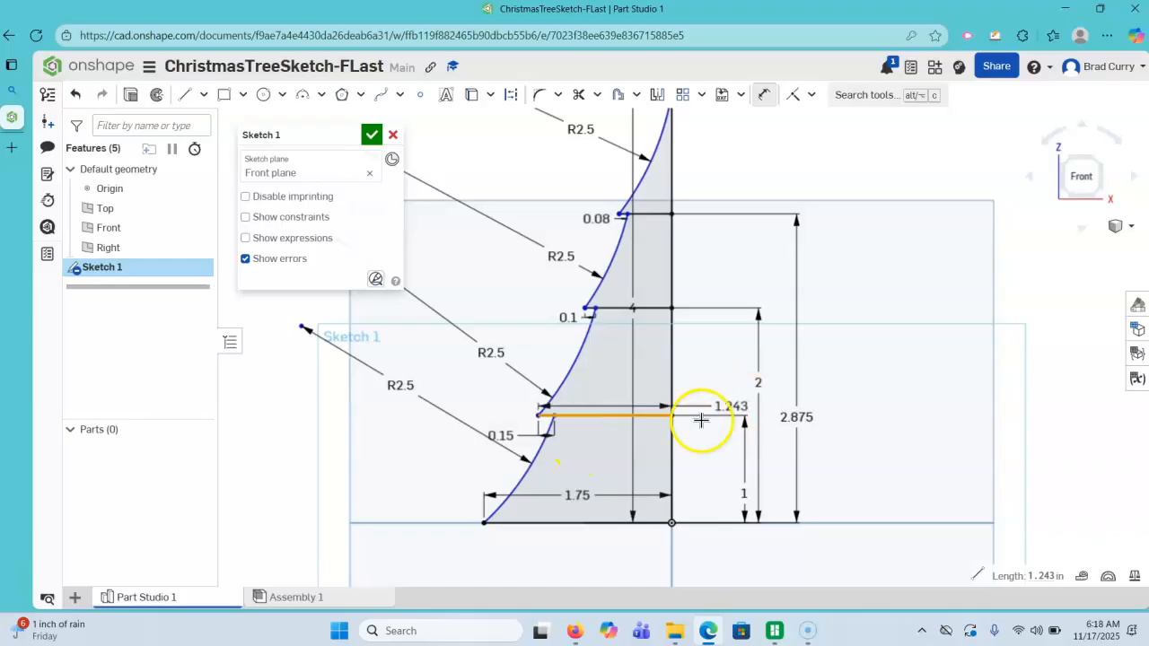
{"action": "left_click", "coordinate": [601, 449]}
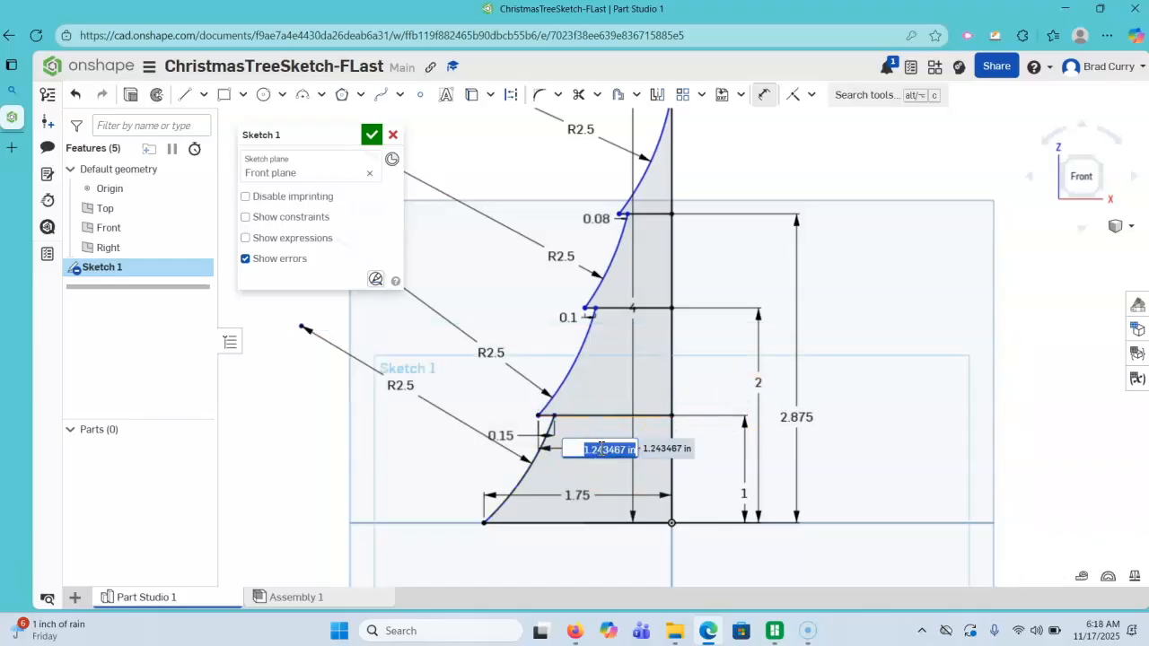
{"action": "type", "text": "1"}
{"action": "key", "text": "Return"}
{"action": "left_click", "coordinate": [610, 454]}
{"action": "double_click", "coordinate": [610, 448]}
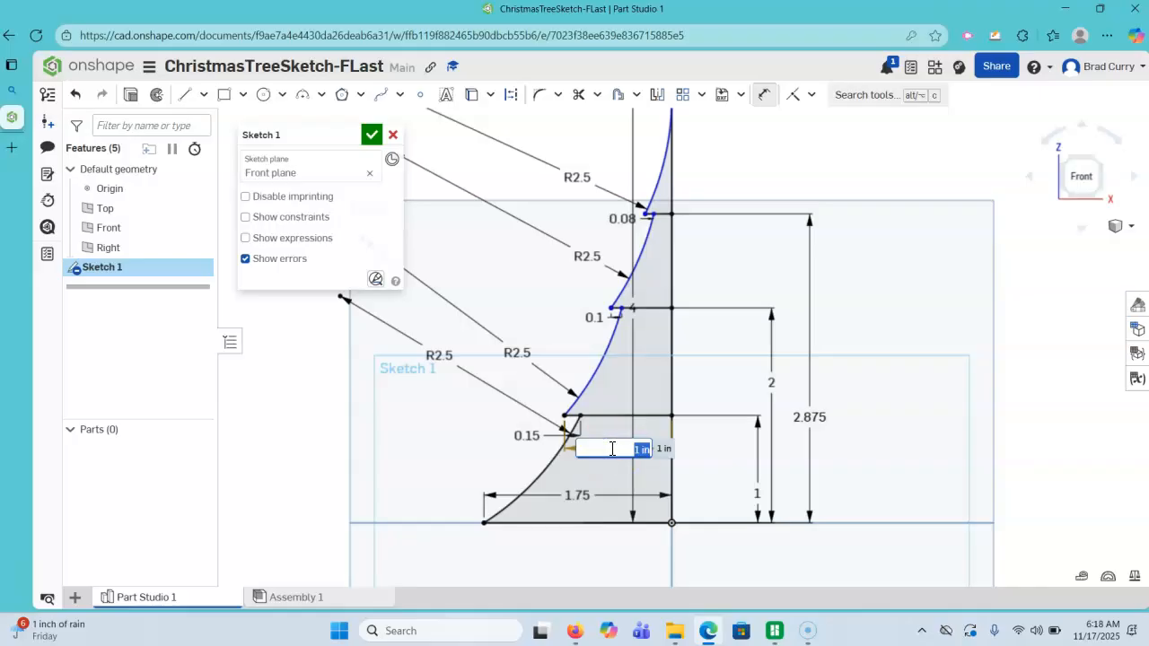
{"action": "type", "text": "1.25"}
{"action": "key", "text": "Return"}
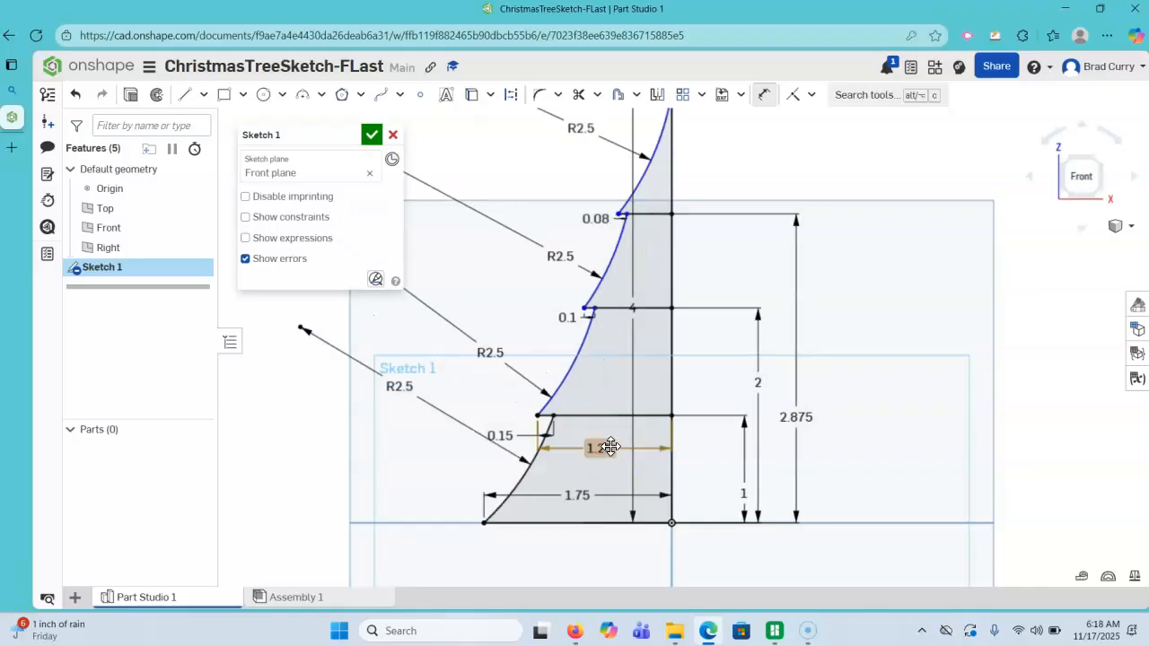
Step: Dimension the middle crossing line's full length as 1 in
{"action": "left_click", "coordinate": [614, 308]}
{"action": "left_click", "coordinate": [616, 350]}
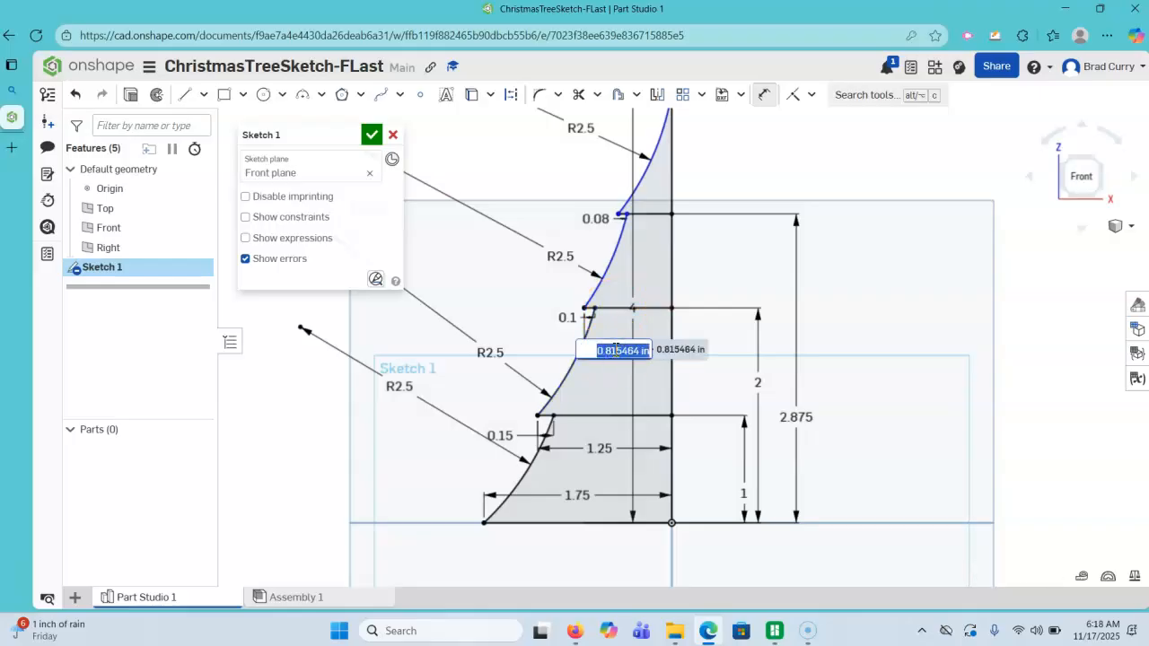
{"action": "type", "text": "1"}
{"action": "key", "text": "Return"}
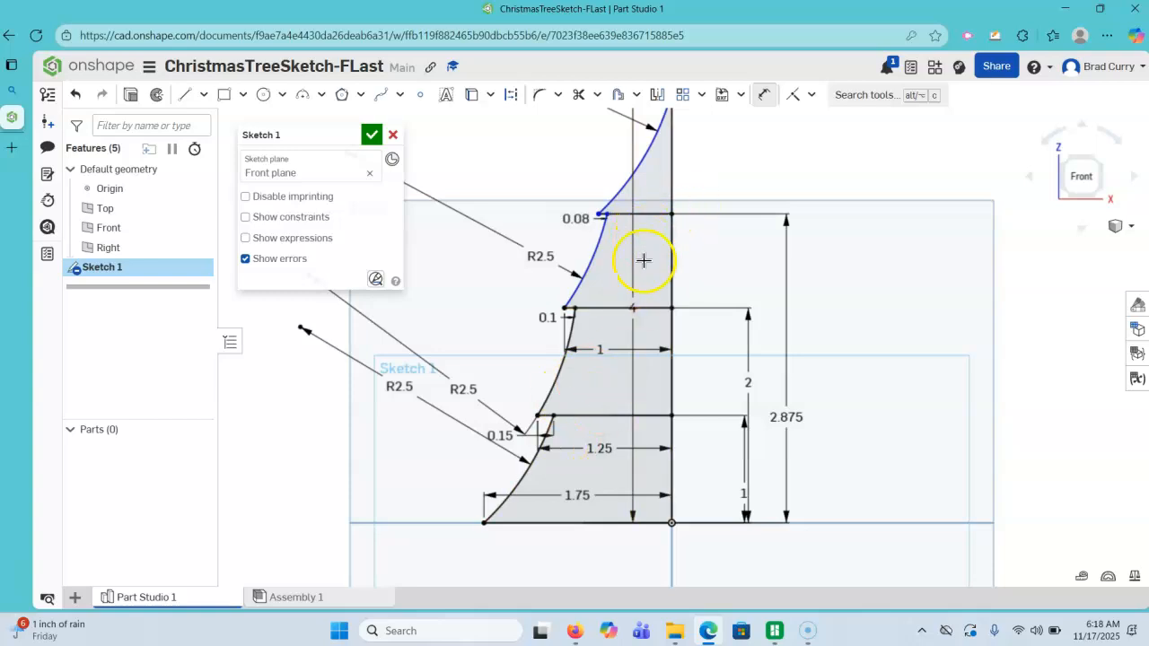
Step: Dimension the upper crossing line's full length as 0.75 in
{"action": "left_click", "coordinate": [638, 213]}
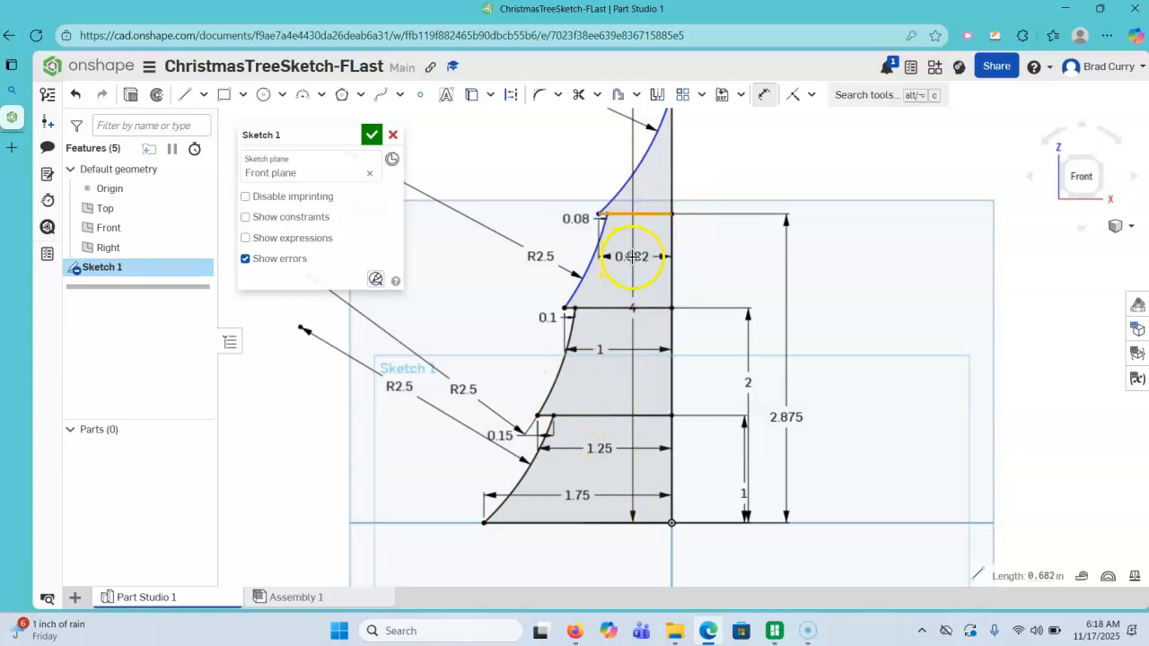
{"action": "left_click", "coordinate": [636, 265]}
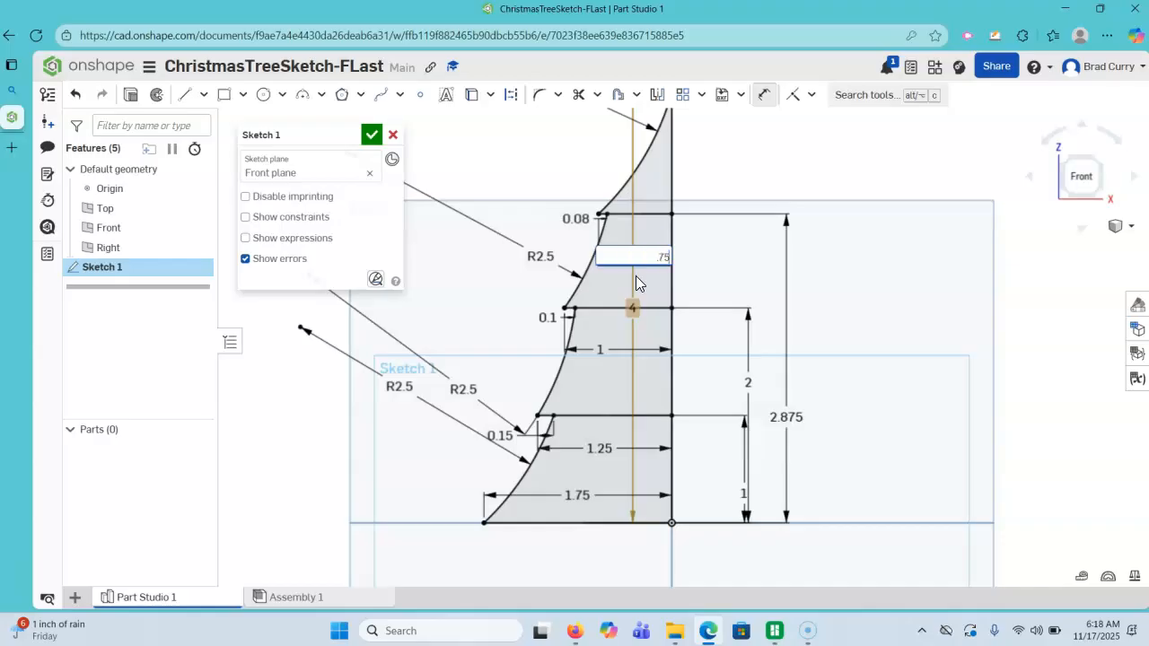
{"action": "key", "text": "Return"}
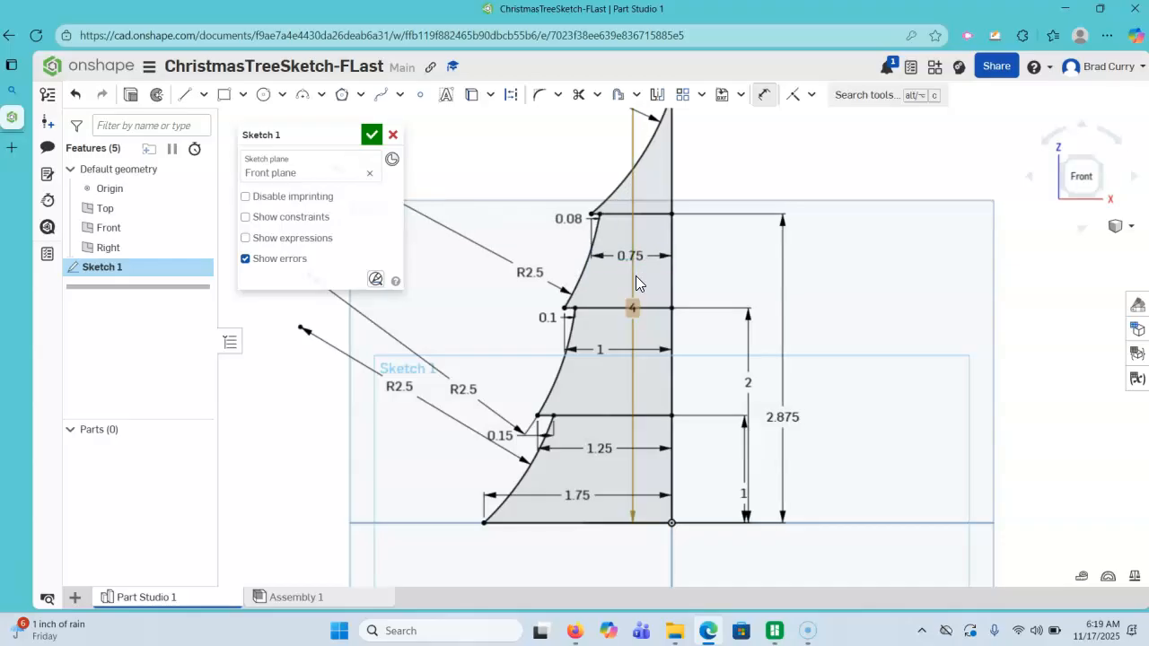
{"action": "left_click", "coordinate": [675, 346]}
{"action": "scroll", "coordinate": [704, 328], "scroll_direction": "down", "scroll_amount": 2}
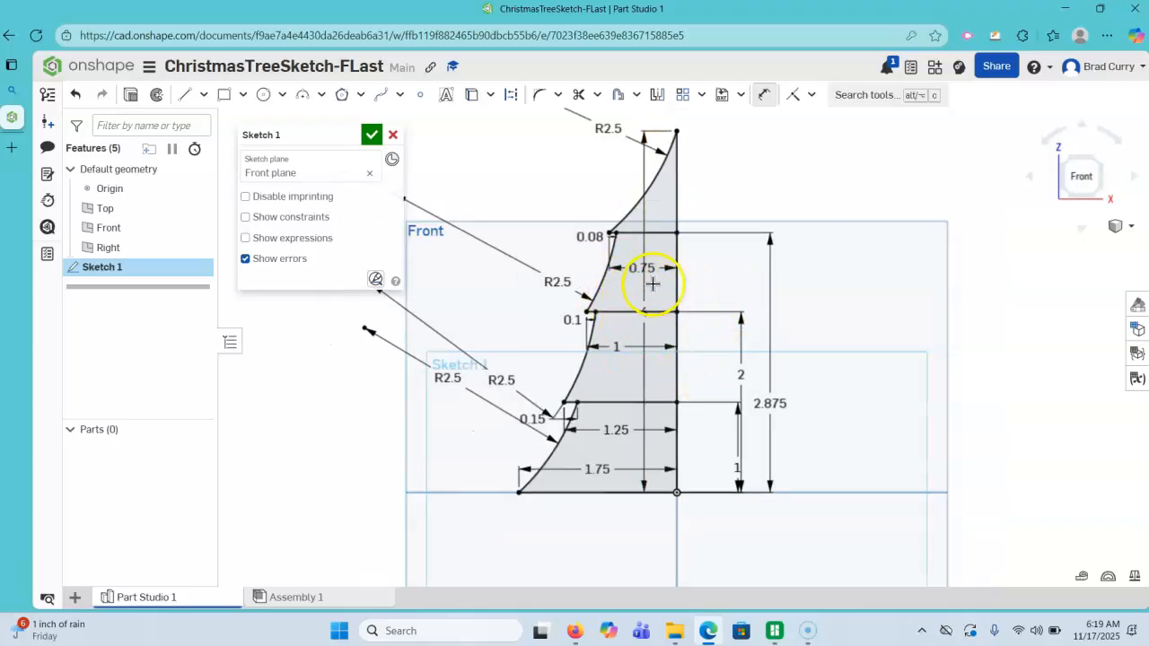
Step: Set the middle crossing line's full length to 0.875 in and the upper crossing line's full length to 0.625 in
{"action": "left_click", "coordinate": [619, 220]}
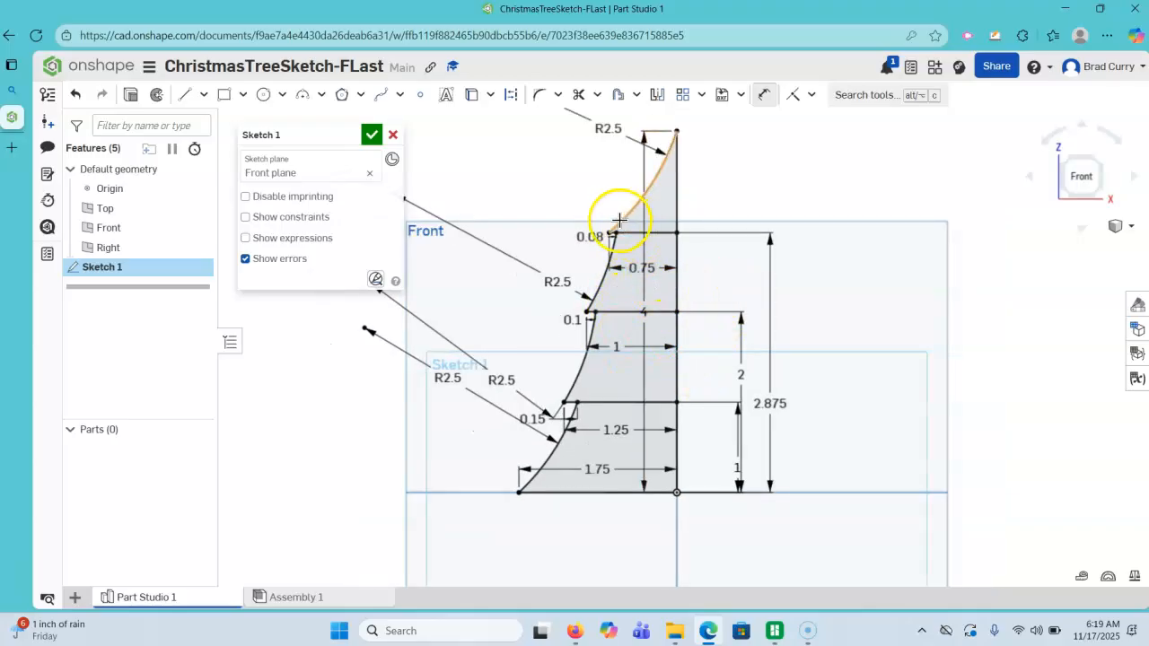
{"action": "double_click", "coordinate": [617, 342]}
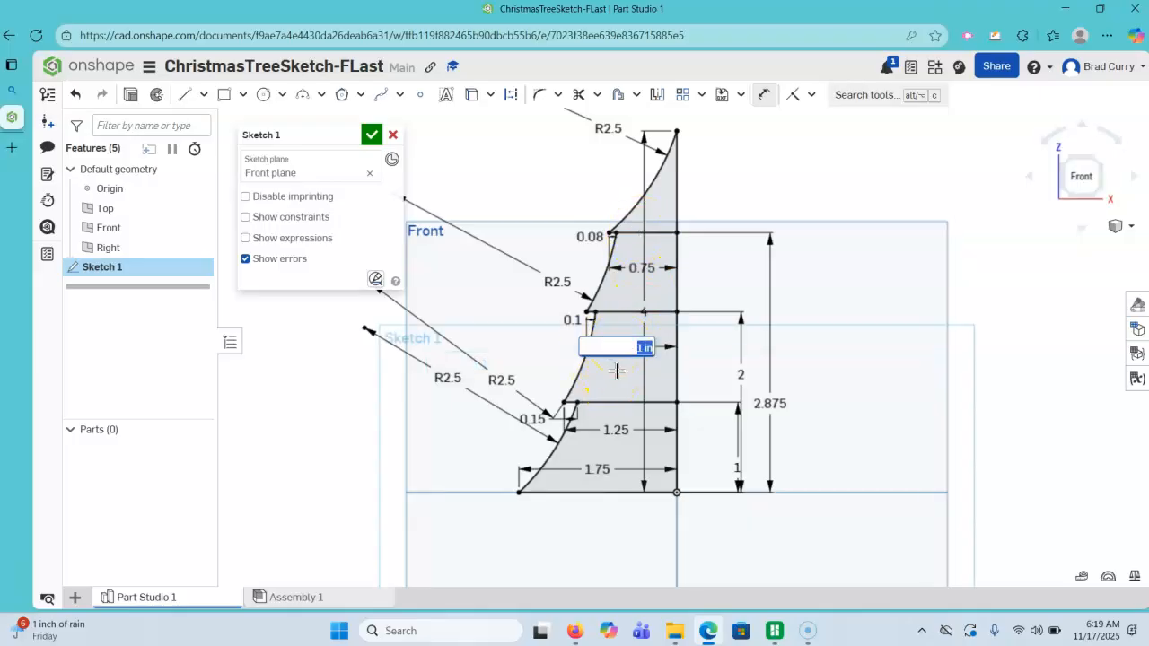
{"action": "key", "text": "Return"}
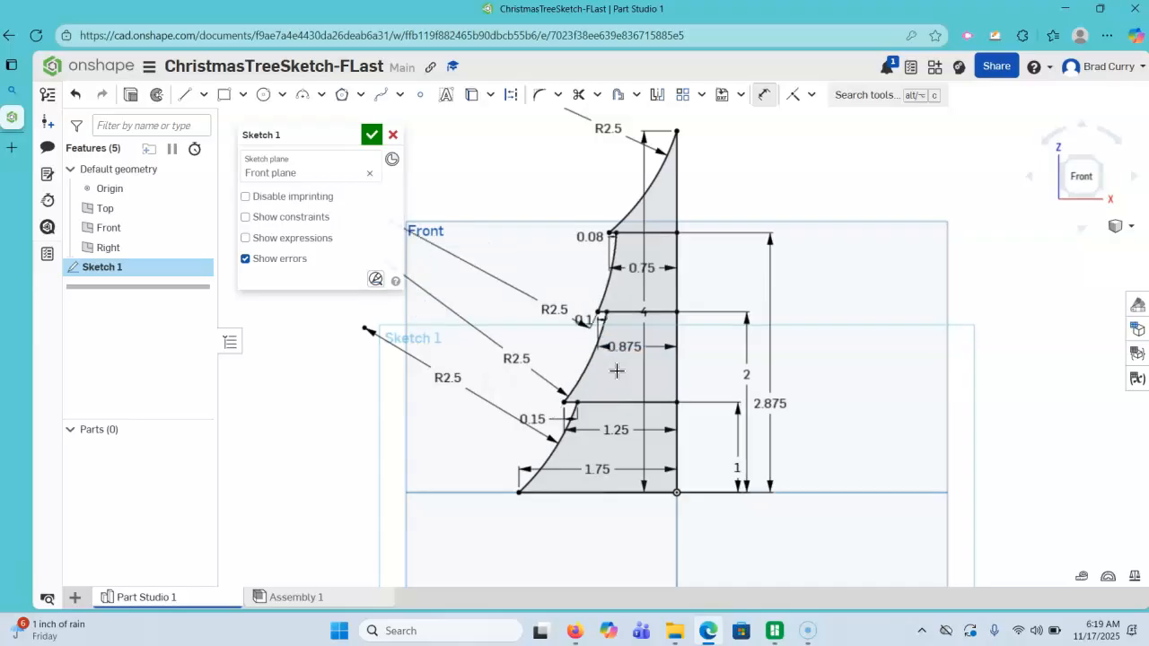
{"action": "double_click", "coordinate": [653, 265]}
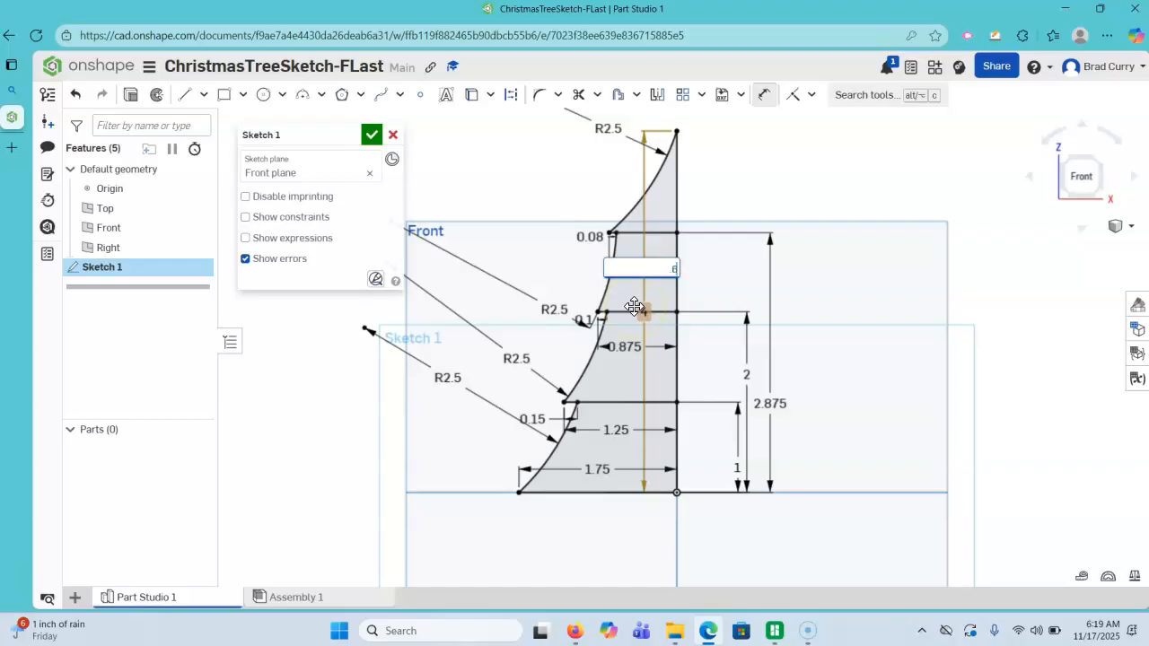
{"action": "key", "text": "Return"}
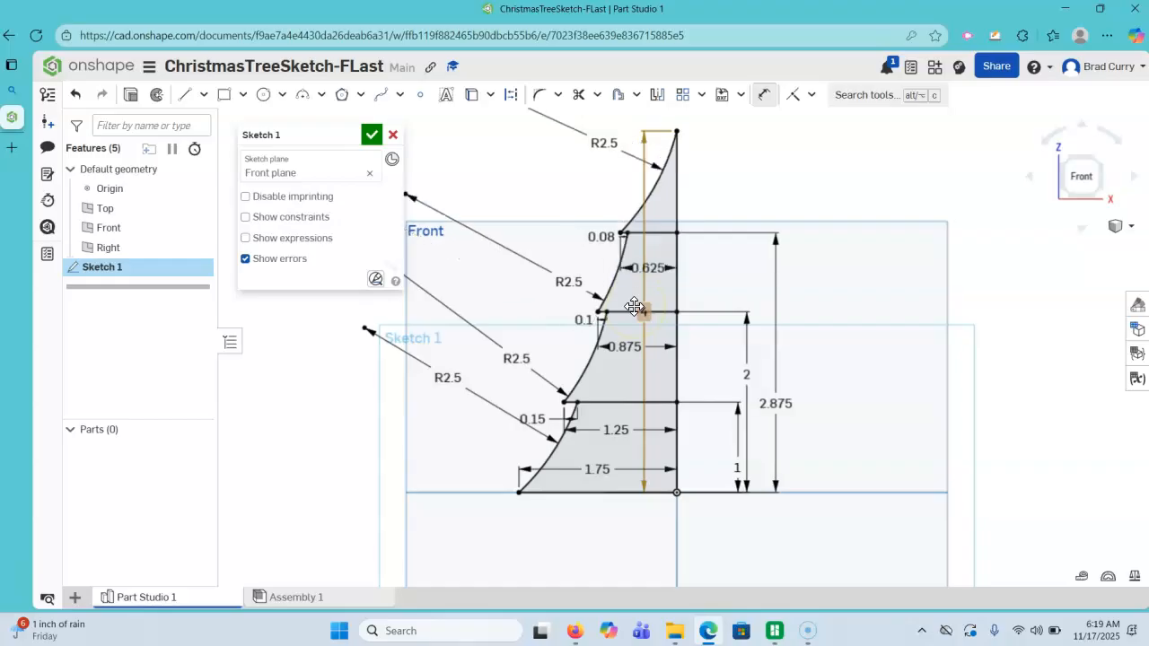
Step: Set the upper crossing line's full length to 0.5 in
{"action": "left_click", "coordinate": [647, 265]}
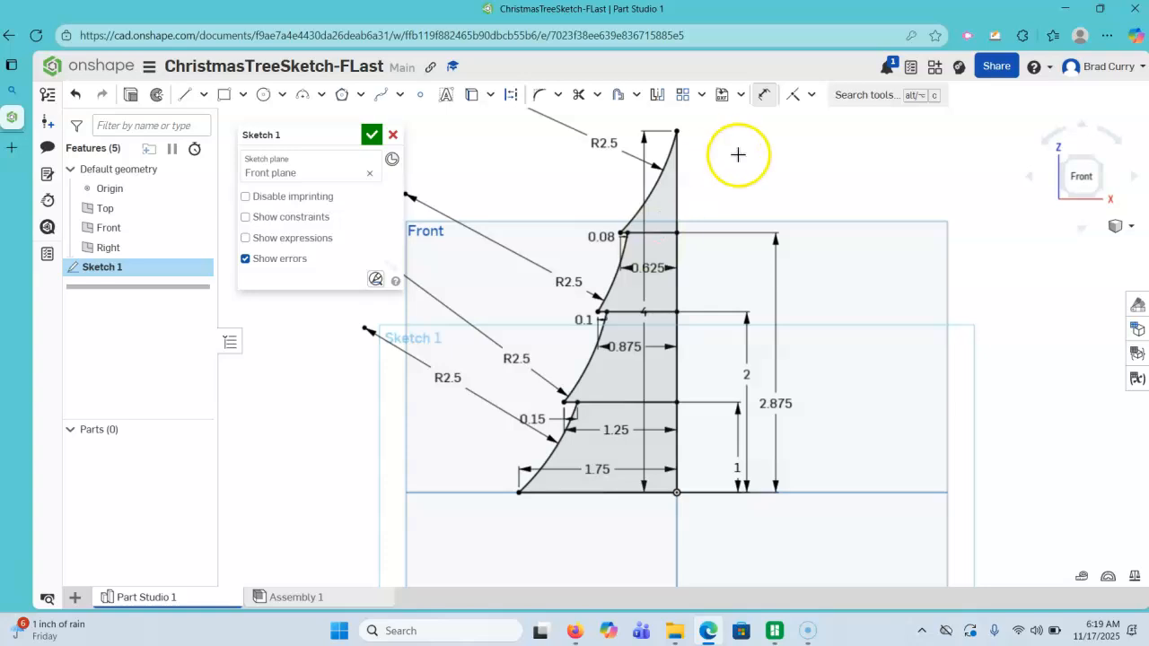
{"action": "left_click", "coordinate": [657, 274]}
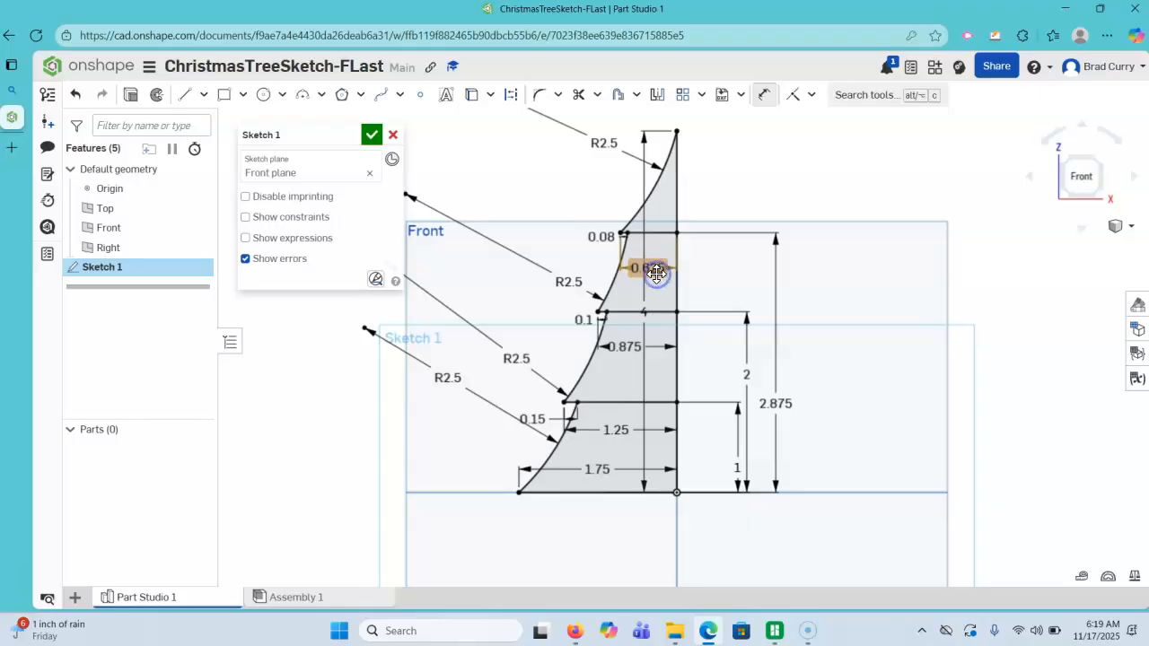
{"action": "double_click", "coordinate": [652, 269]}
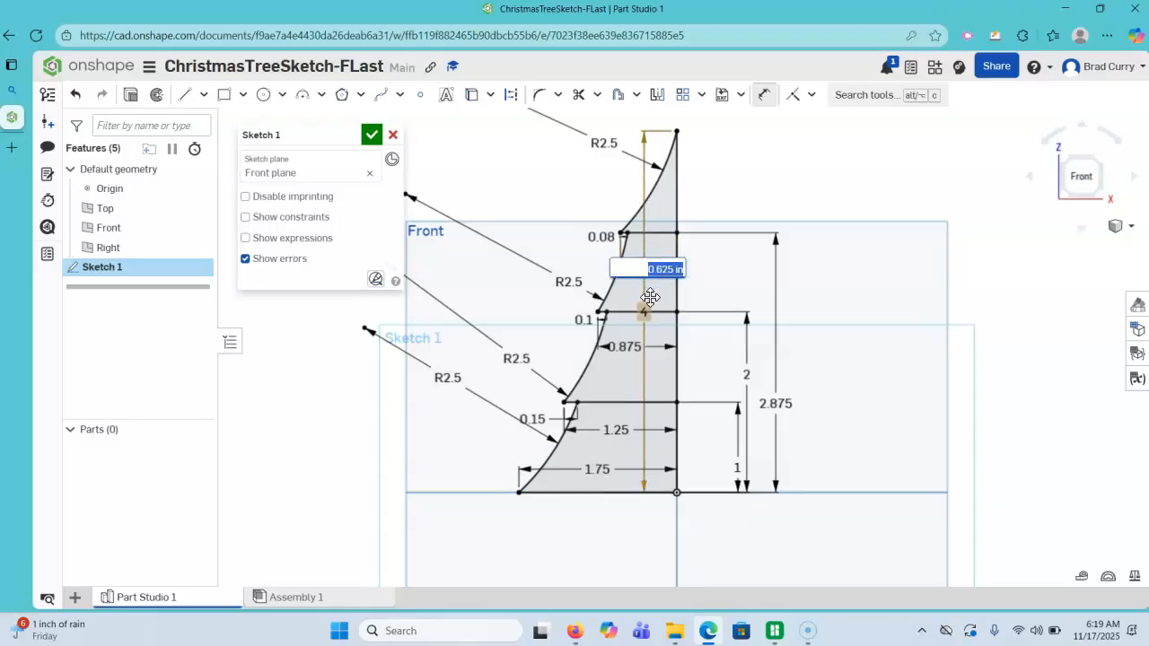
{"action": "type", "text": "0.5"}
{"action": "key", "text": "Return"}
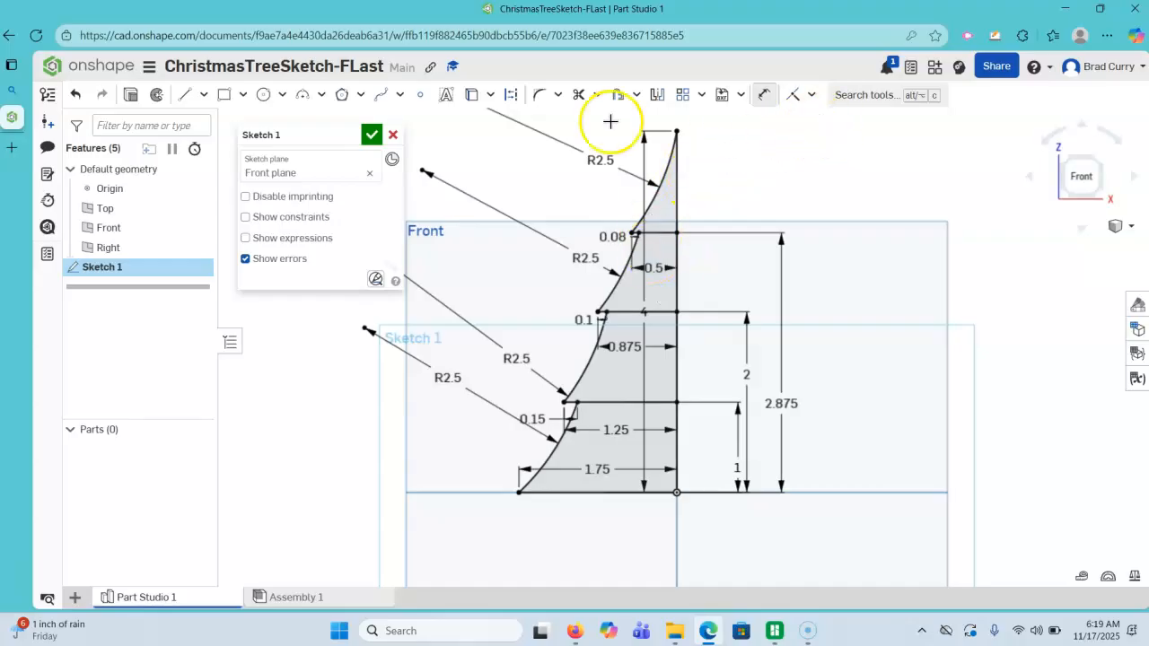
Step: Accept the finished half-tree sketch and return to the documents overview
{"action": "left_click", "coordinate": [374, 134]}
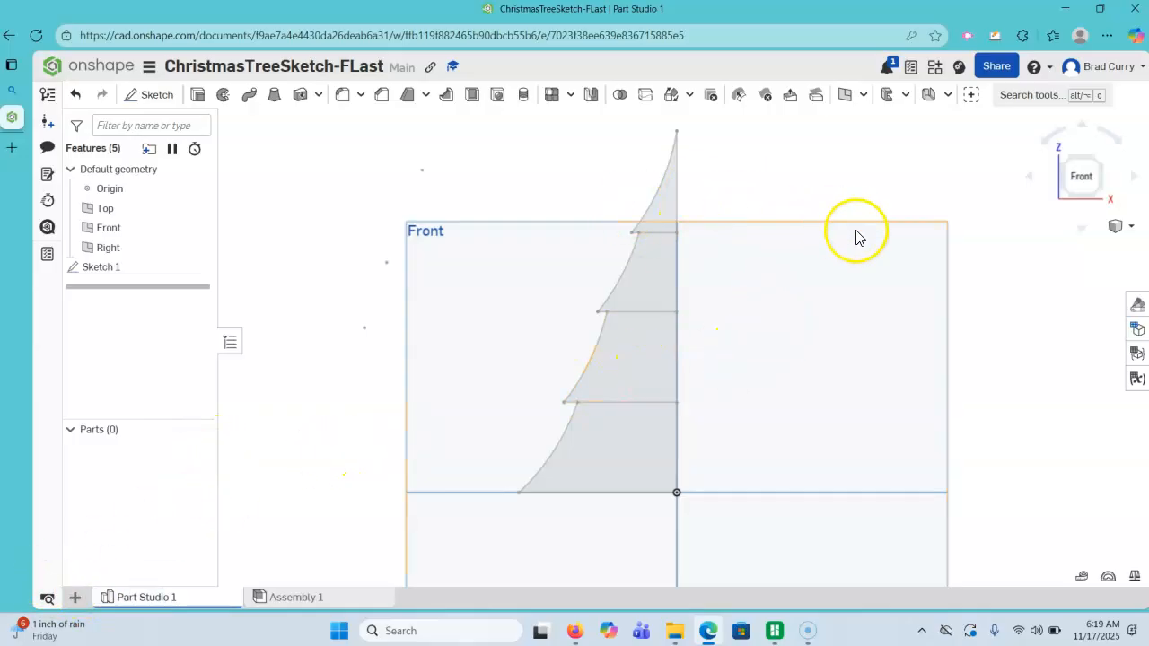
{"action": "left_click", "coordinate": [102, 70]}
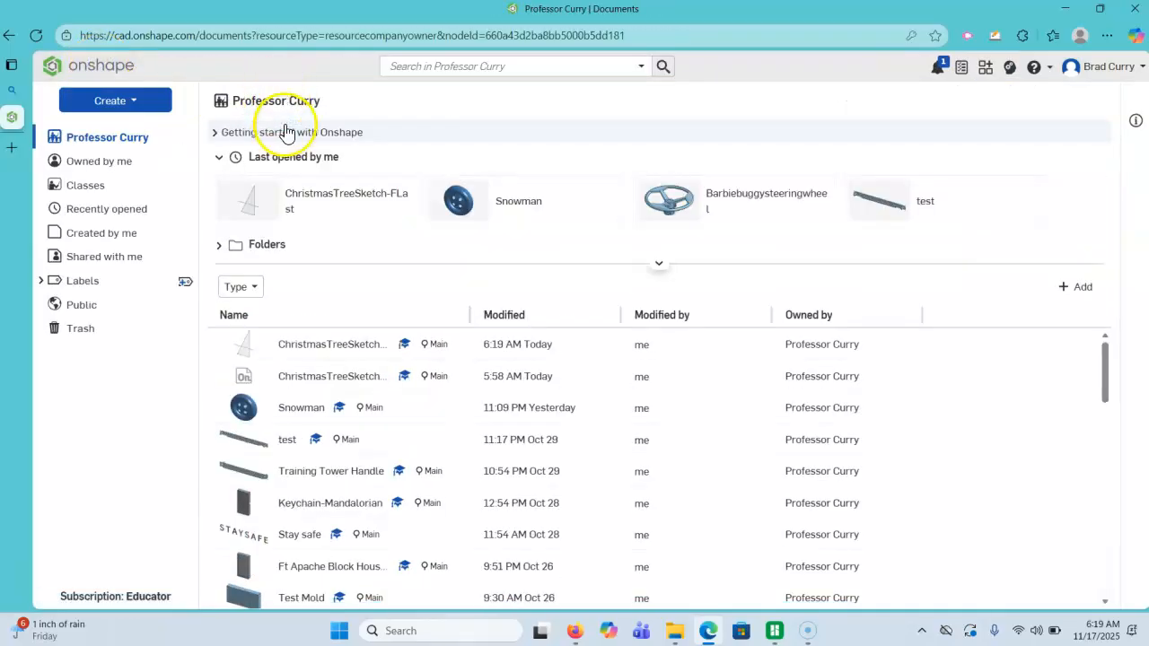